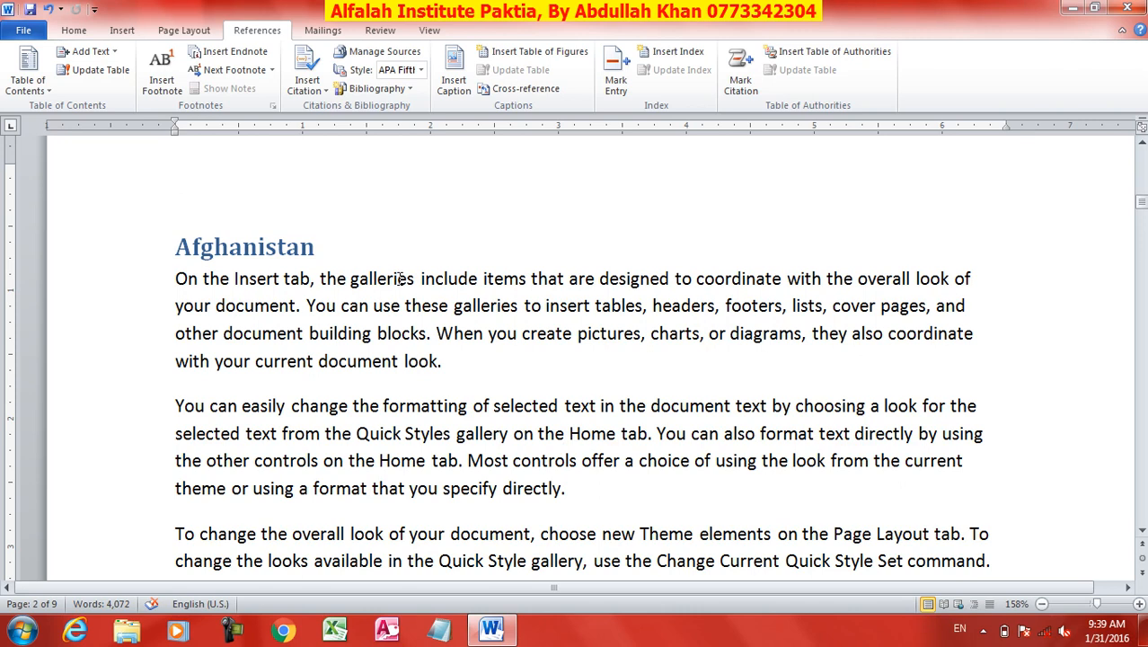
Insert a footnote after "galleries" in the first Afghanistan paragraph, with filler text beginning "Dfg sdfg sdf gdfg sdfg".
left_click(162, 85)
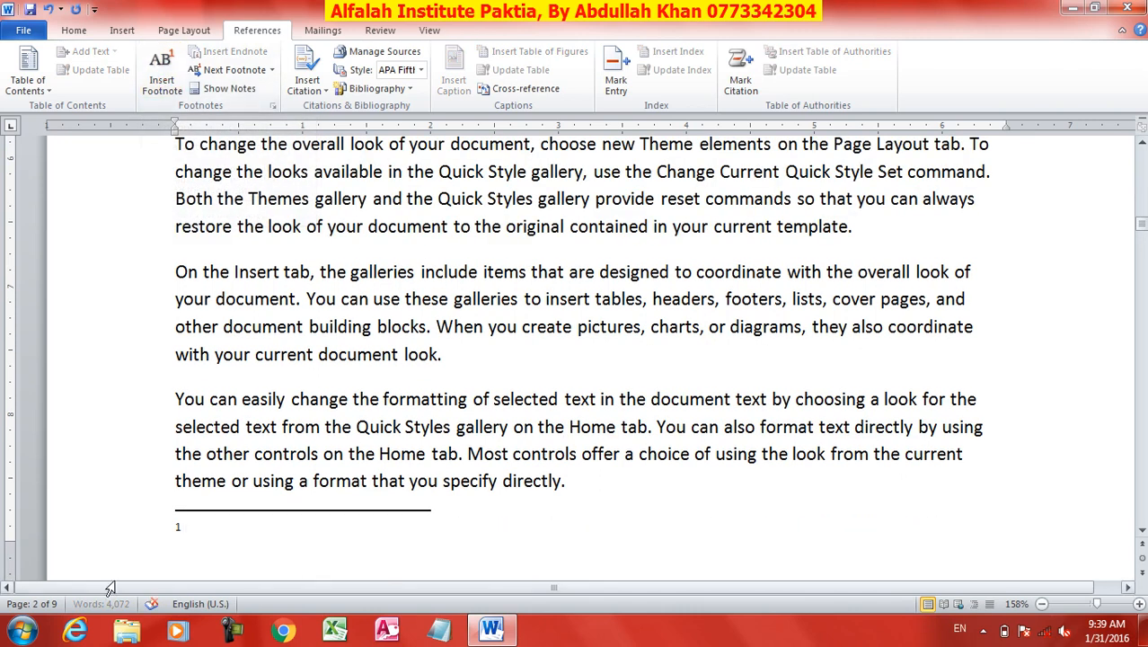
type("Dfg sdf")
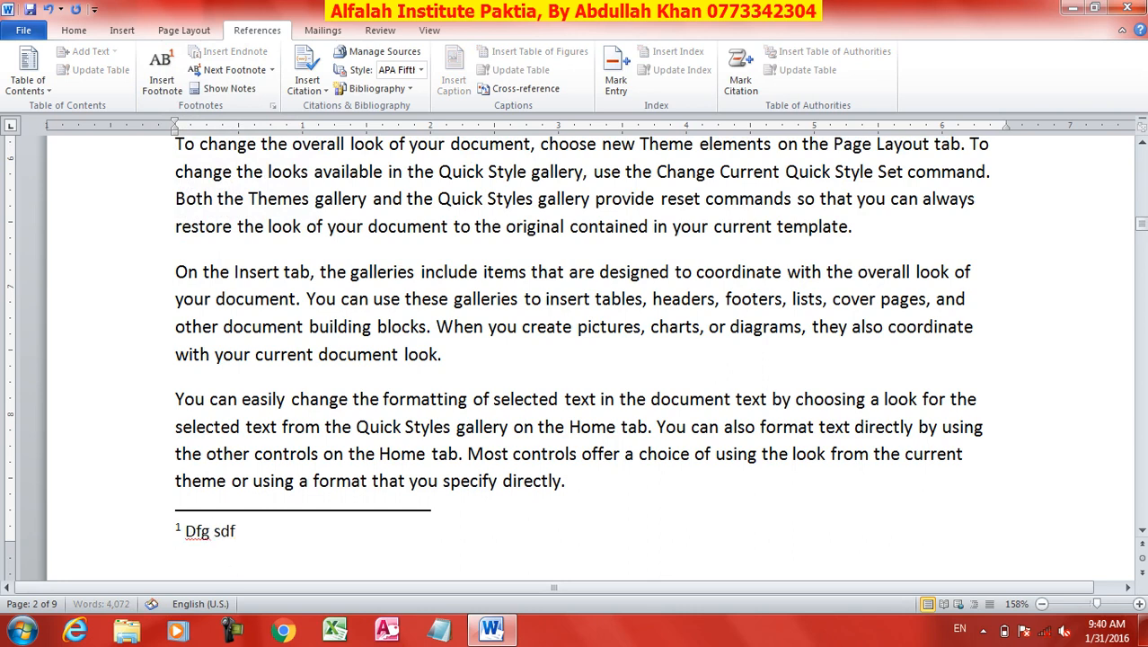
type("g sdf gdfg sdfg dsfg dfg dfg")
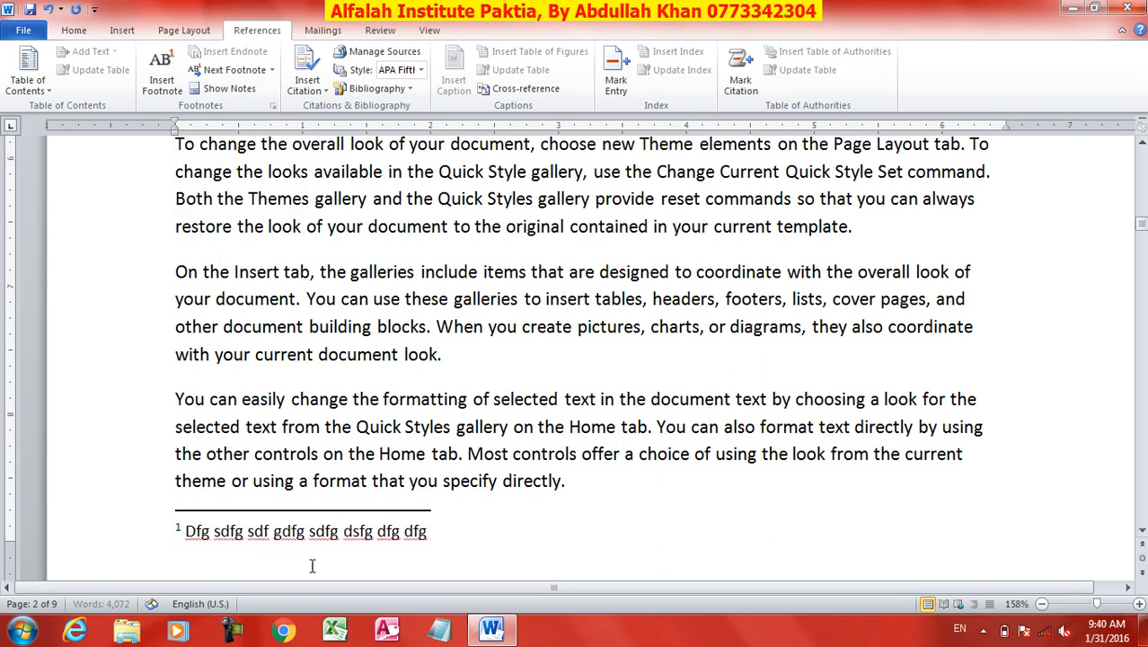
type(" sdg sdfg sdfg sdfgdfg sdf sdfg sdfg")
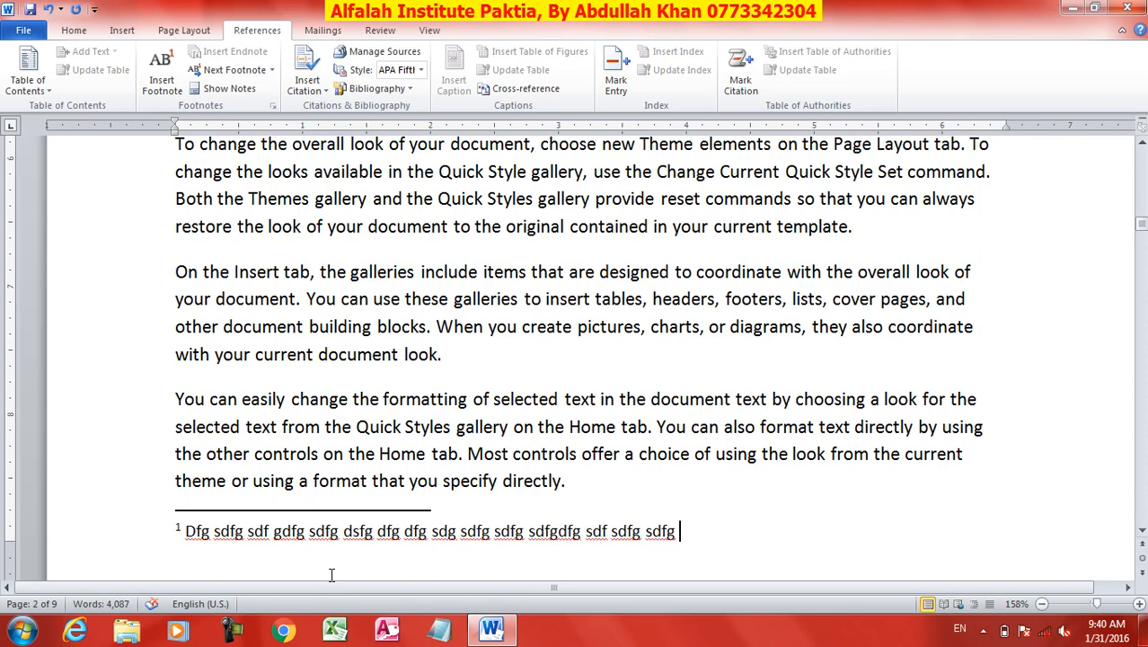
Insert a footnote after "pictures" in the first Afghanistan paragraph, reading "Sdfg sdfg ds gdsf gdsf gsdfg sdf gsdfg".
scroll(319, 546, "up", 5)
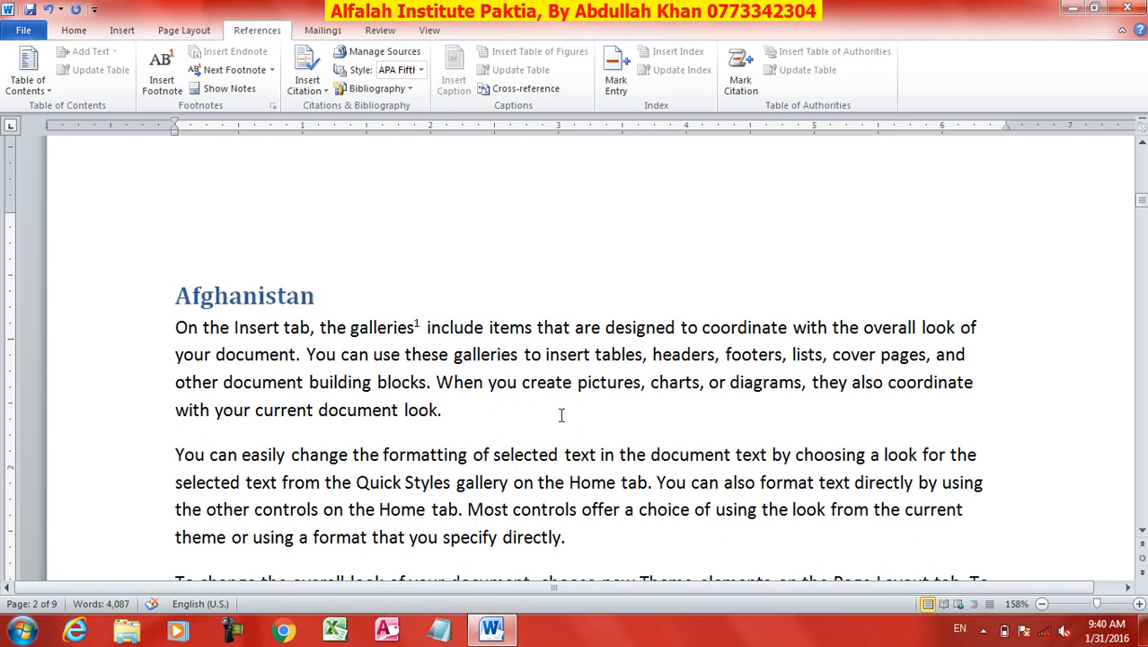
left_click(642, 381)
left_click(162, 77)
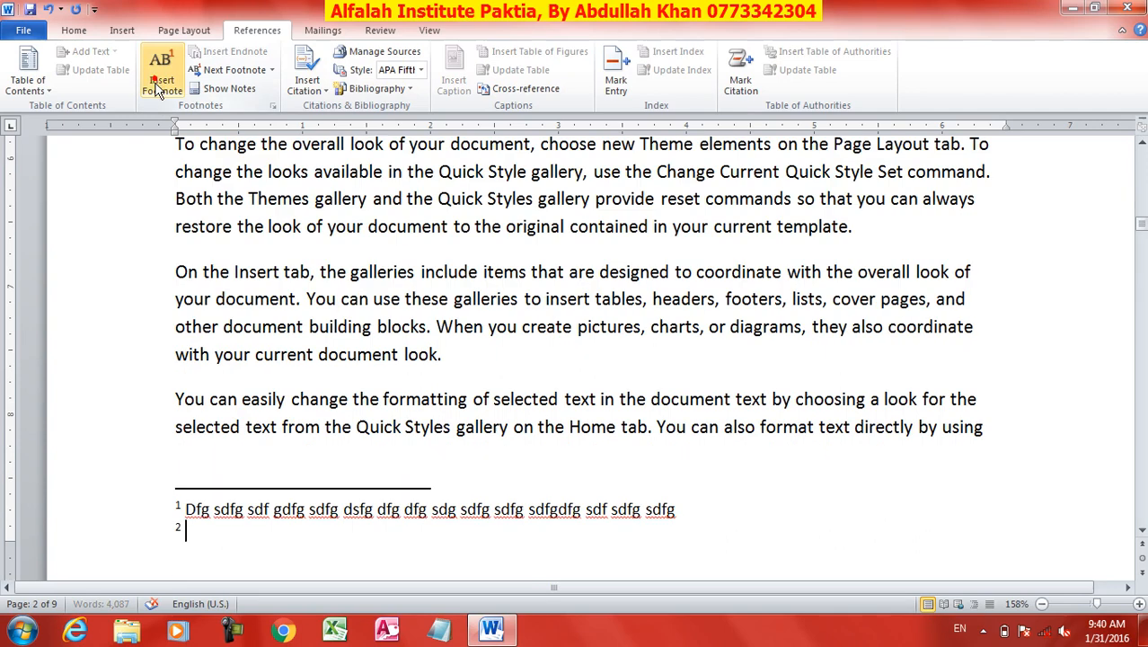
type("sdfg sdfg ds gdsf gdsf gsdfg sdf gsdfg")
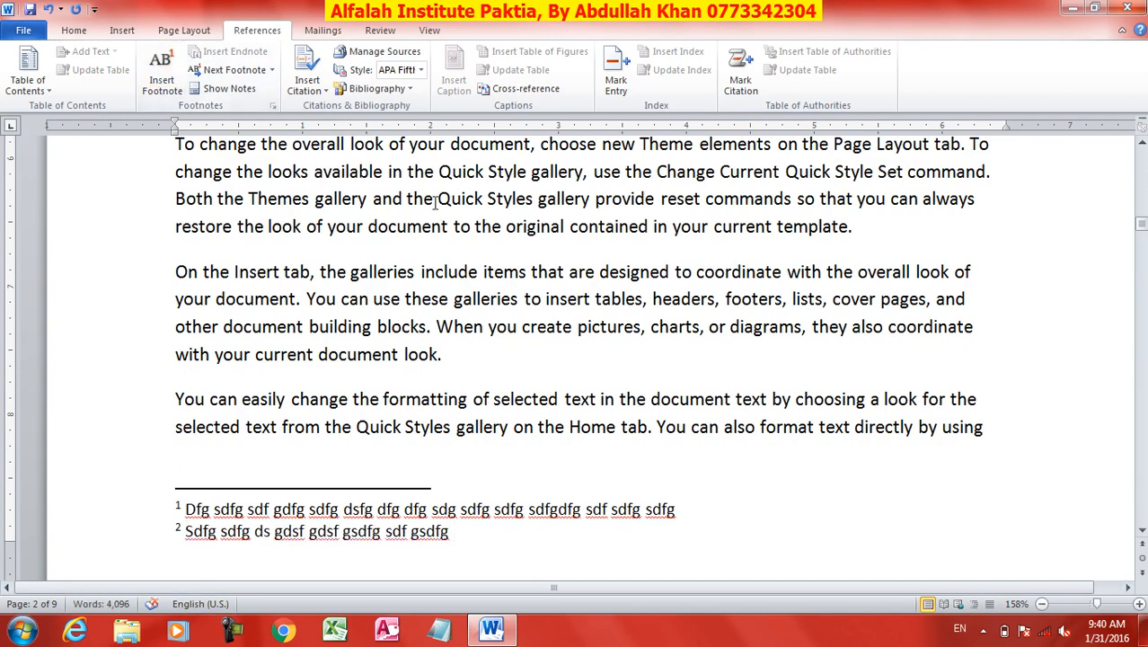
Insert a footnote after "Quick" in page 2's sixth paragraph, reading "Sdf sdfg sdfg sdfg sdfg fgh fg jhghj jh".
left_click(482, 202)
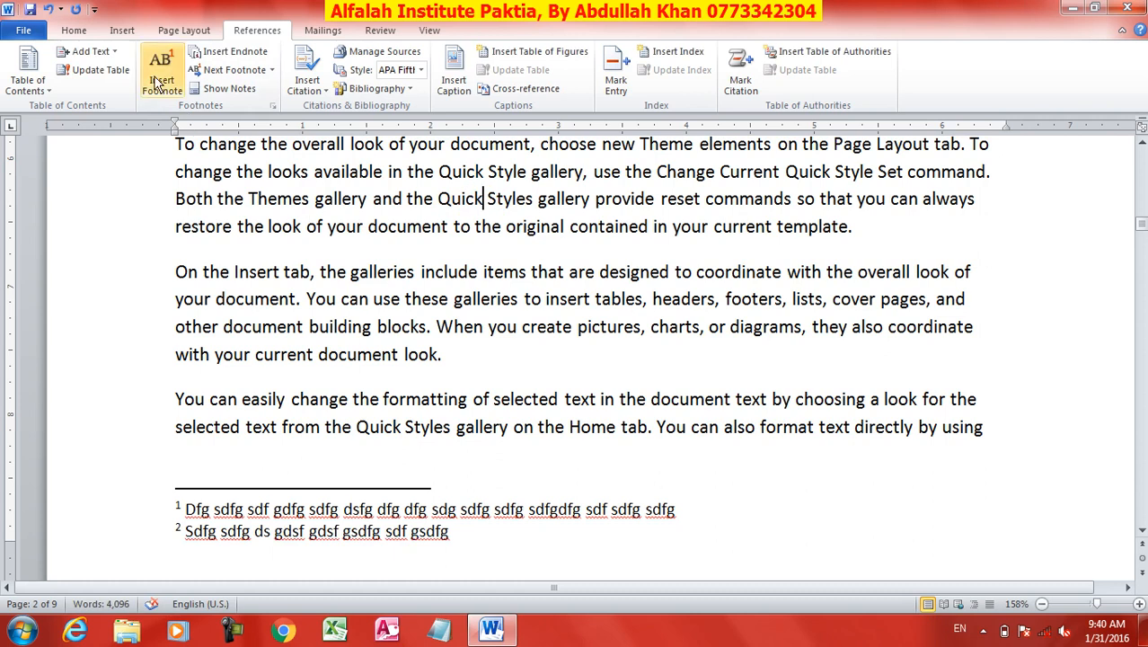
left_click(159, 88)
type("Sdf sdfg sdfg sdfg sdf")
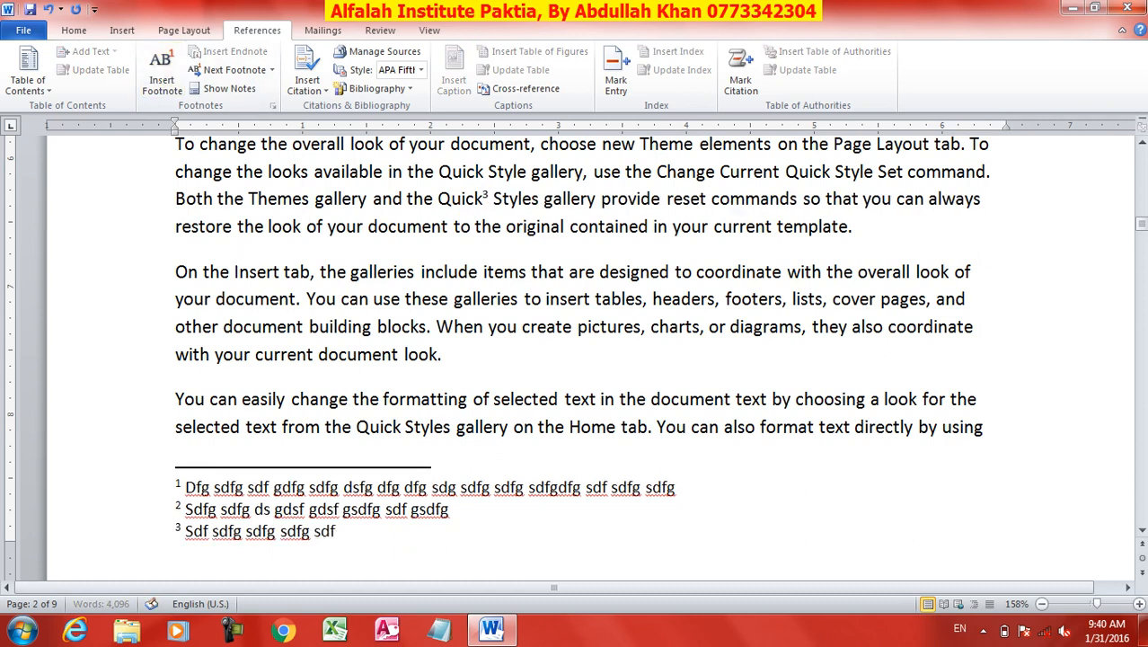
type("g fgh fg jhghj jh")
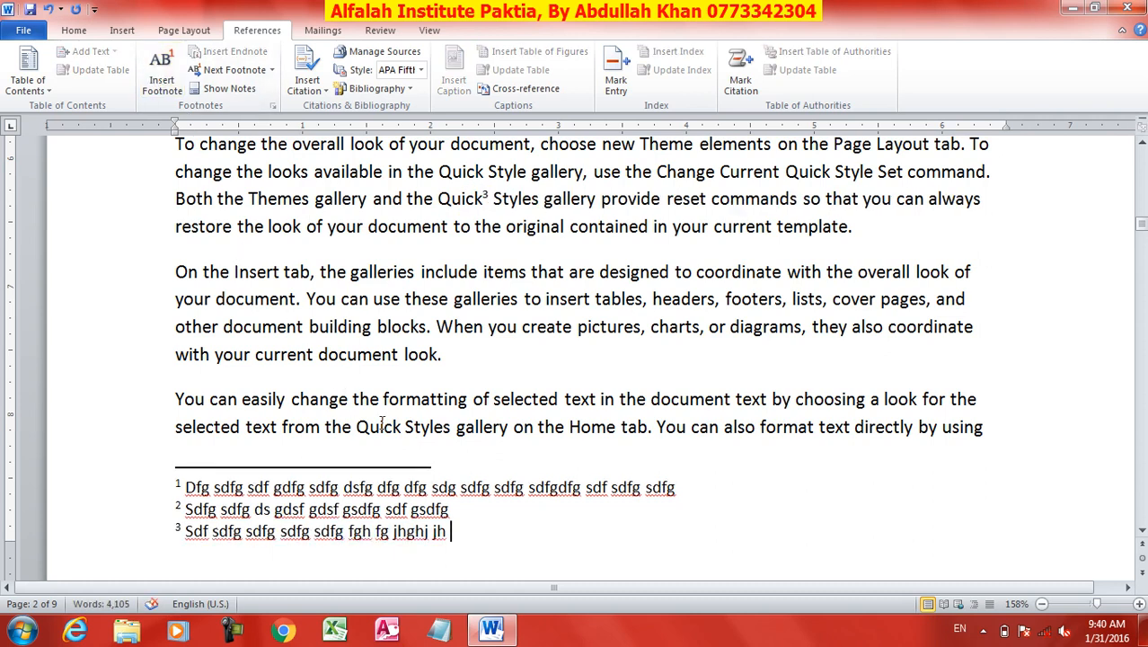
Insert an endnote after "document" in the last line of page 2's fourth paragraph, reading "Dfg sdfg sdfg sdfg dsfg dfg".
scroll(502, 545, "up", 5)
left_click(551, 355)
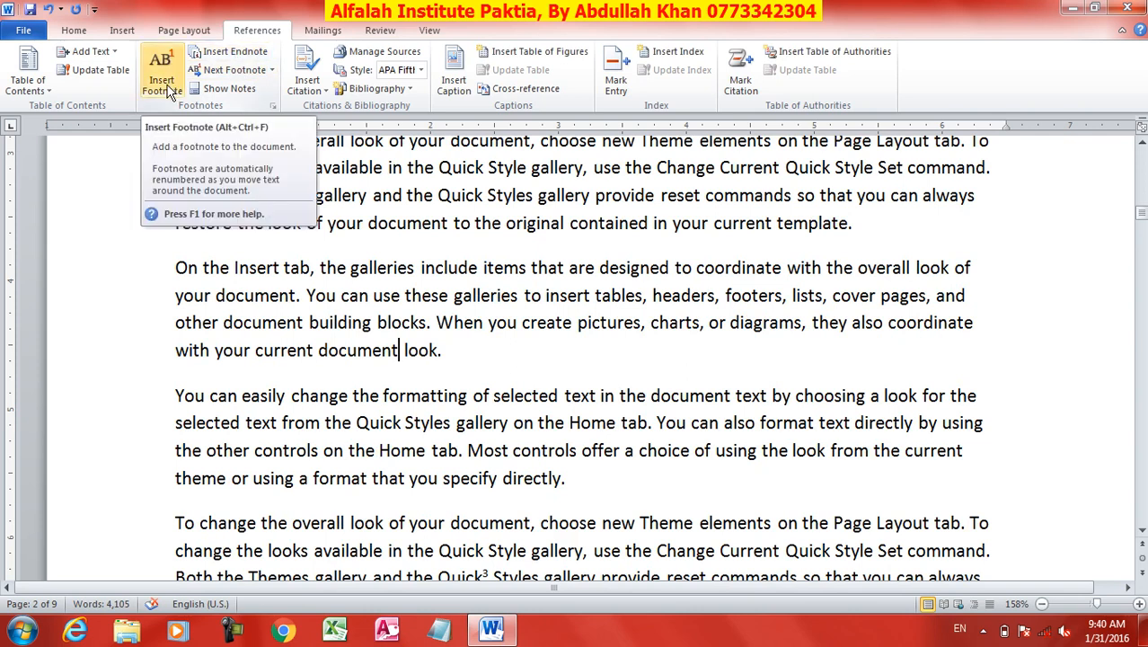
left_click(227, 56)
type("dfg sdfg sdfg sdfg dsfg dfg")
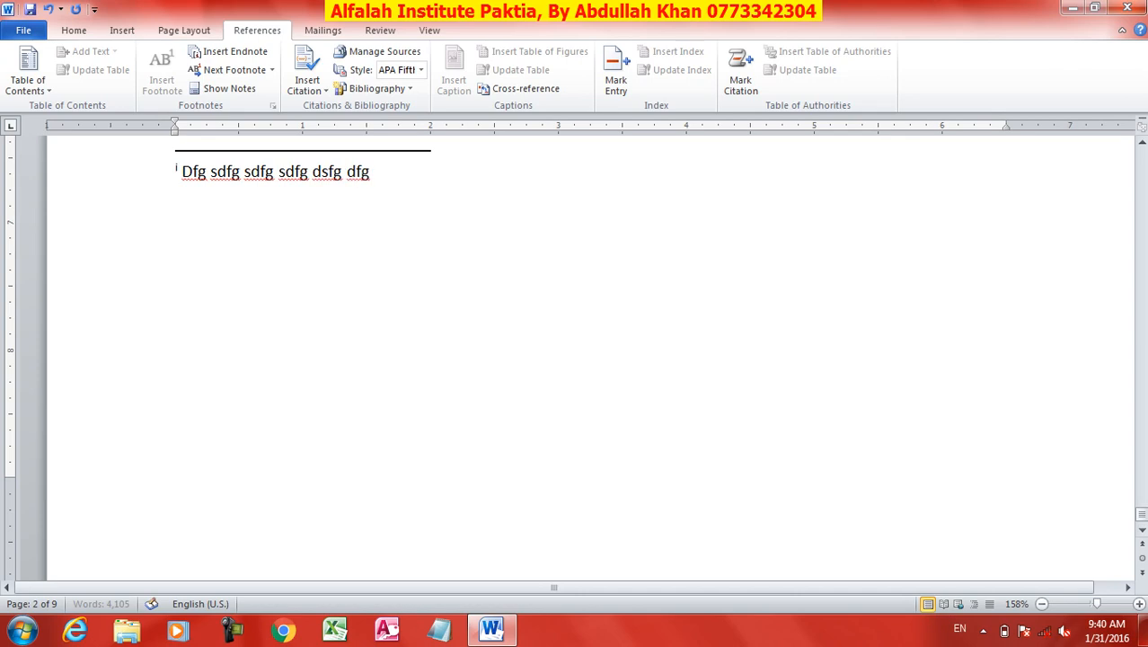
Insert an endnote after "formatting" in the "You can easily change" paragraph near page 5, reading "Fddfg sdfg dfg df gdf".
scroll(455, 343, "up", 10)
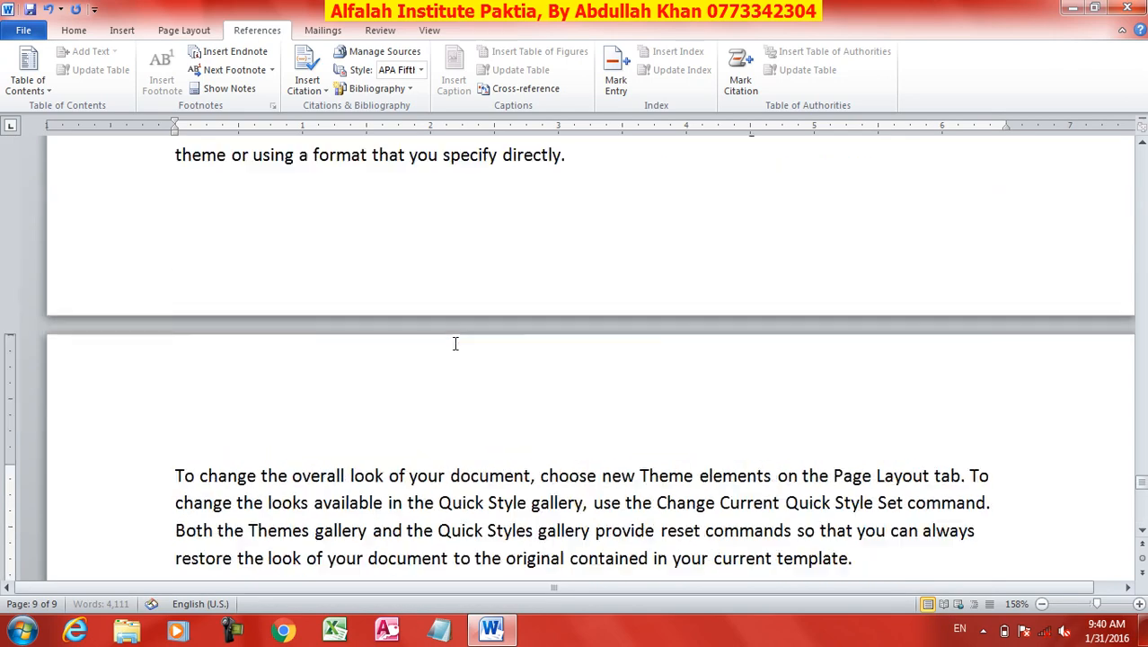
scroll(454, 343, "up", 10)
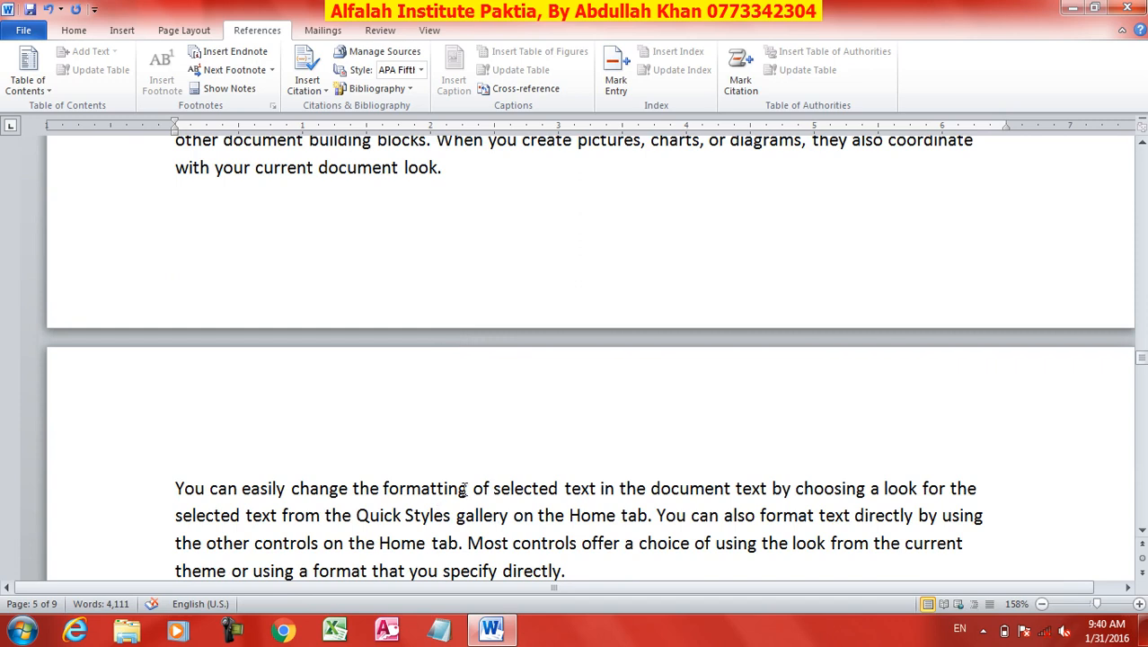
left_click(465, 487)
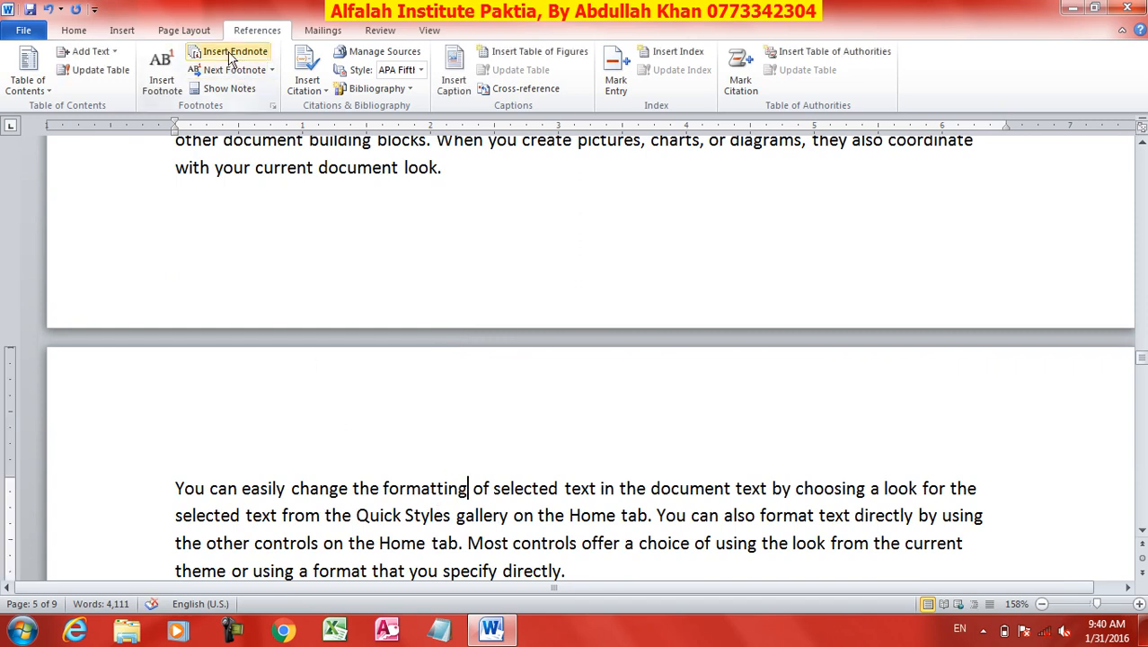
left_click(231, 56)
type("Fddfg sdfg dfg df gdf")
Insert an endnote after "include" in the "On the Insert tab" paragraph on page 9, reading "Sdfg sdfg sdfg fghjhgh".
scroll(428, 318, "up", 8)
left_click(423, 323)
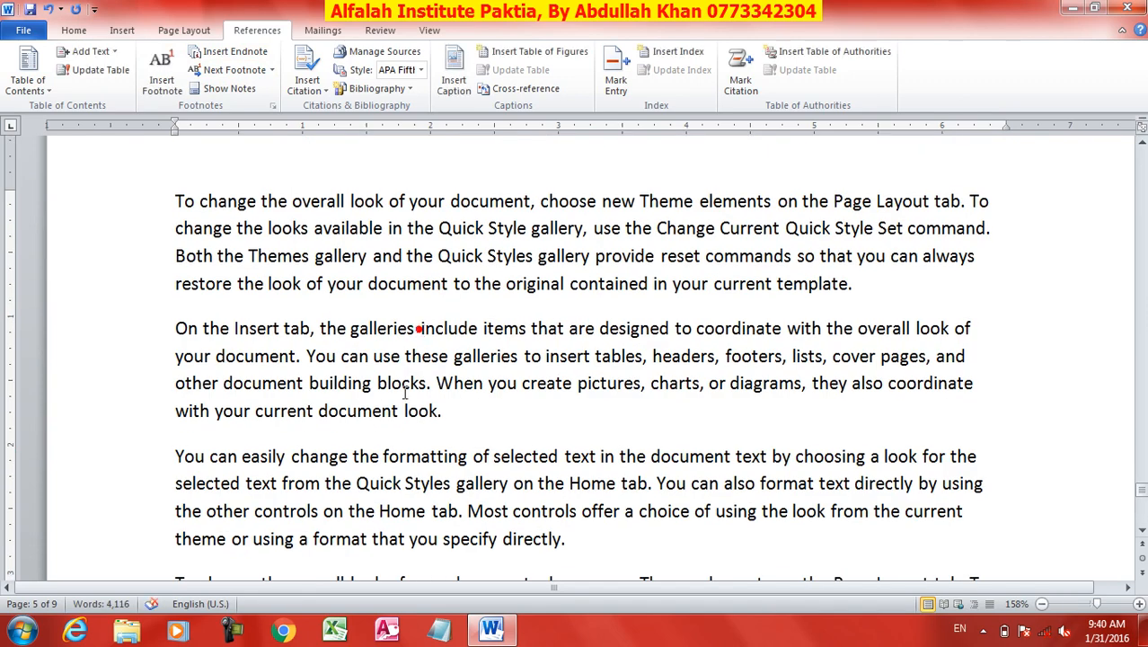
left_click(474, 330)
left_click(231, 56)
type("Sdfg sdfg sdfg fghjhgh")
Return to the start of the document and step forward through the footnote references up to the third one.
left_click(526, 231)
scroll(527, 232, "up", 6)
scroll(527, 232, "up", 5)
scroll(526, 232, "down", 7)
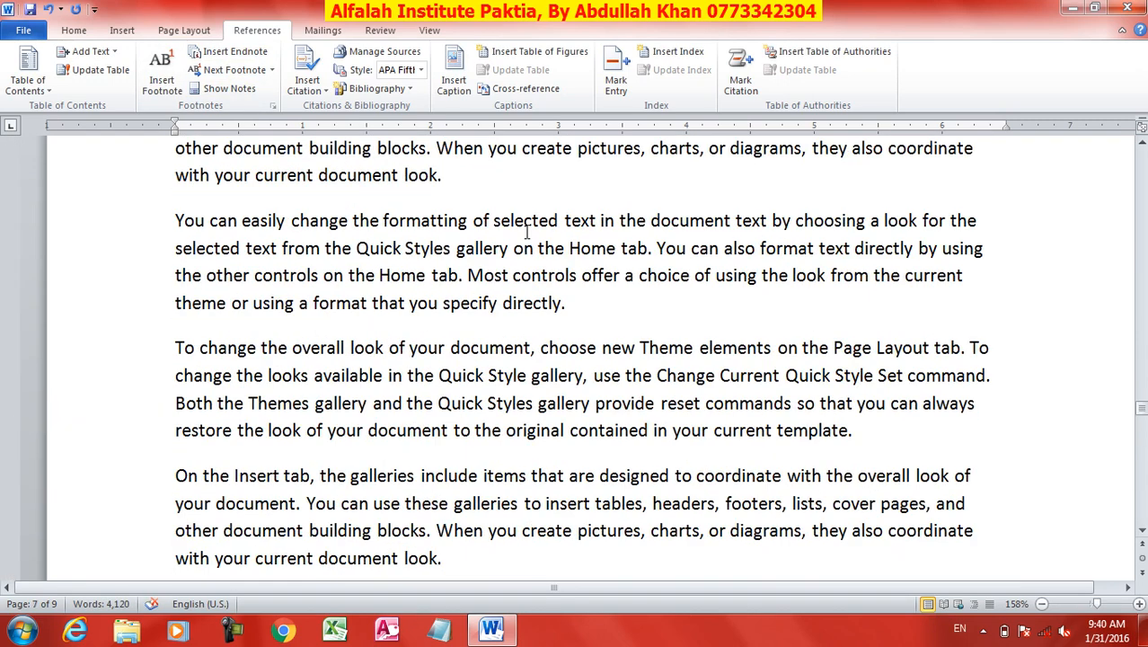
key("ctrl+Home")
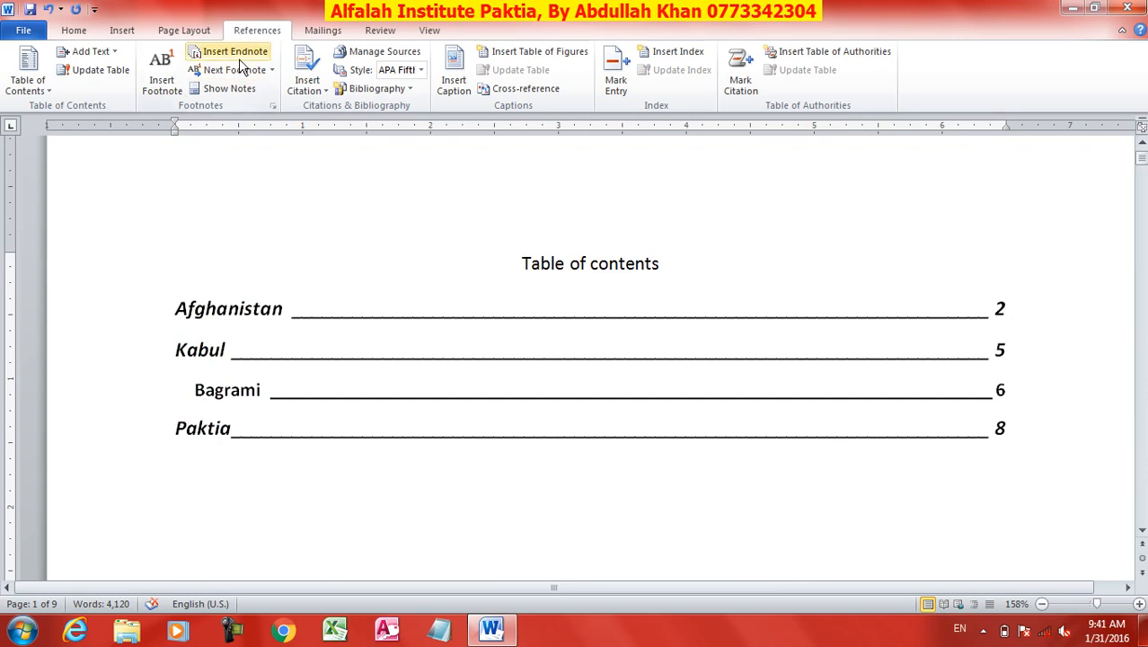
left_click(237, 71)
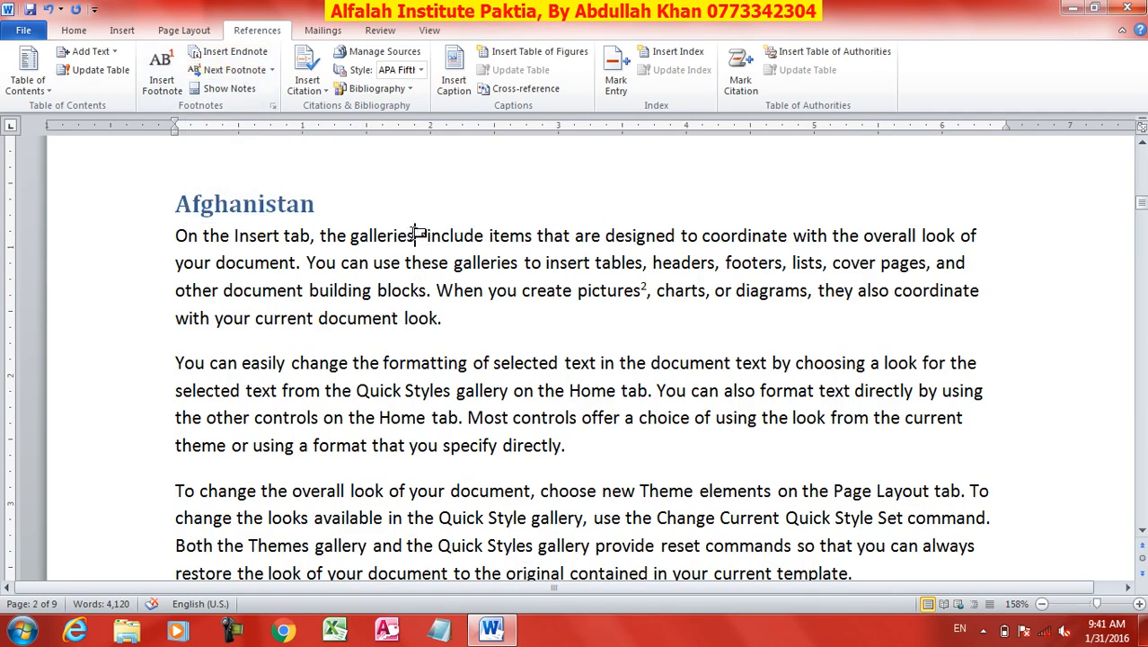
left_click(230, 73)
left_click(230, 74)
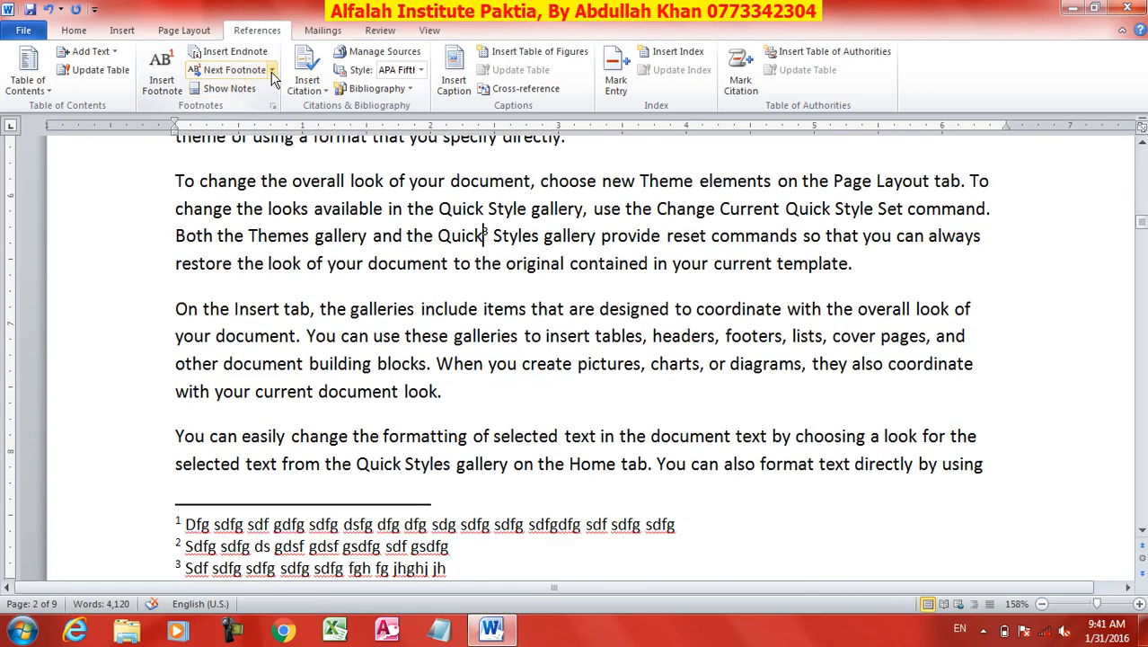
Step back through the previous footnote references to the first one, after "galleries".
left_click(272, 71)
left_click(253, 178)
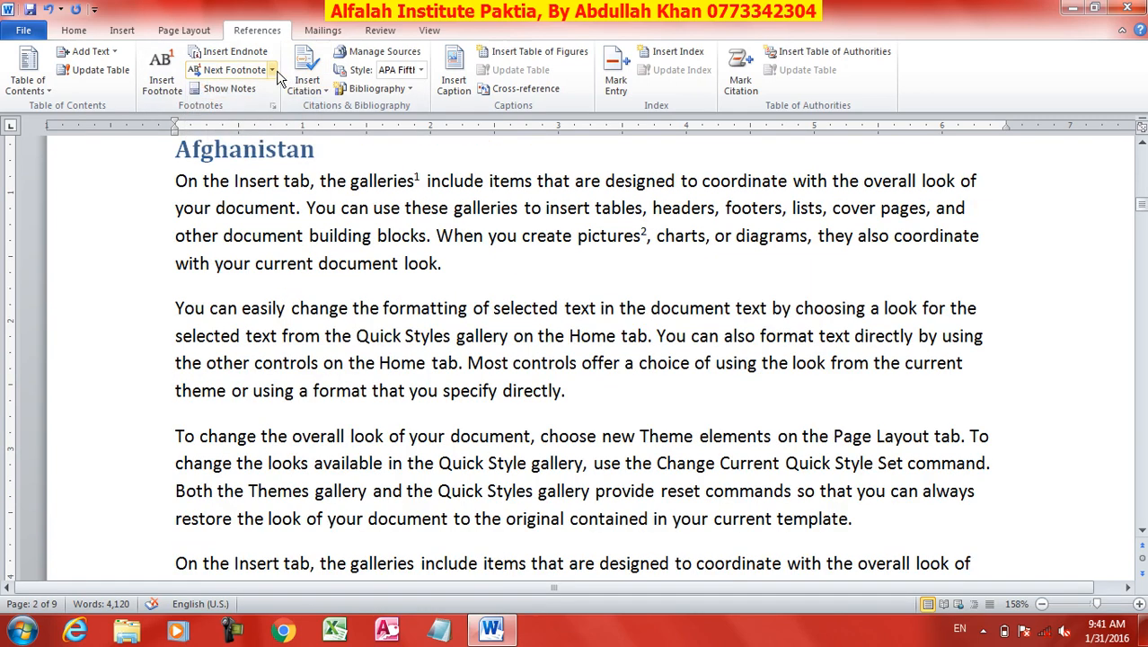
left_click(273, 71)
left_click(253, 108)
Move forward through the endnote references and go back to the first one, after "document" on page 2.
left_click(272, 70)
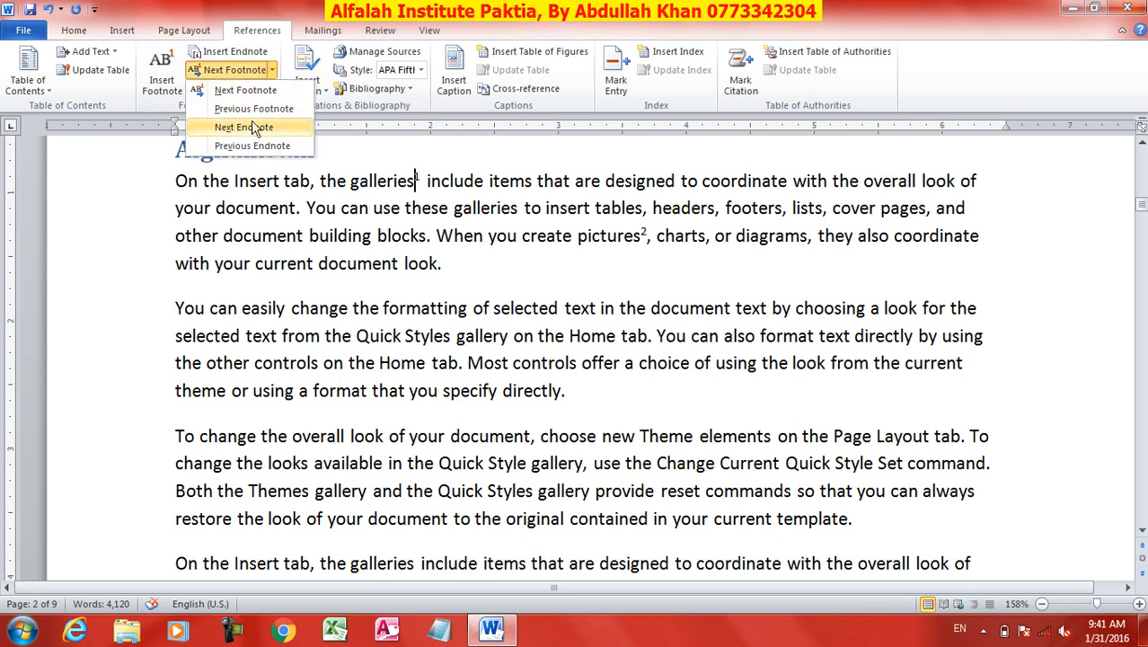
left_click(256, 127)
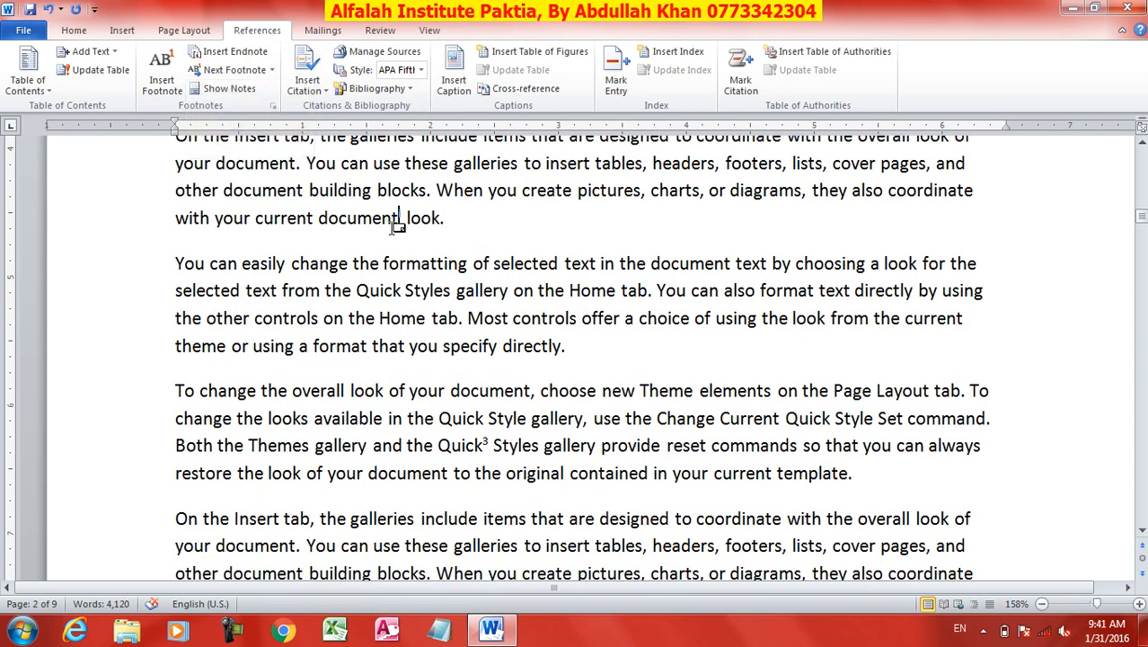
left_click(271, 70)
left_click(256, 127)
left_click(271, 70)
left_click(256, 145)
Show the document's footnote area, and view its endnote area in the same way.
left_click(223, 88)
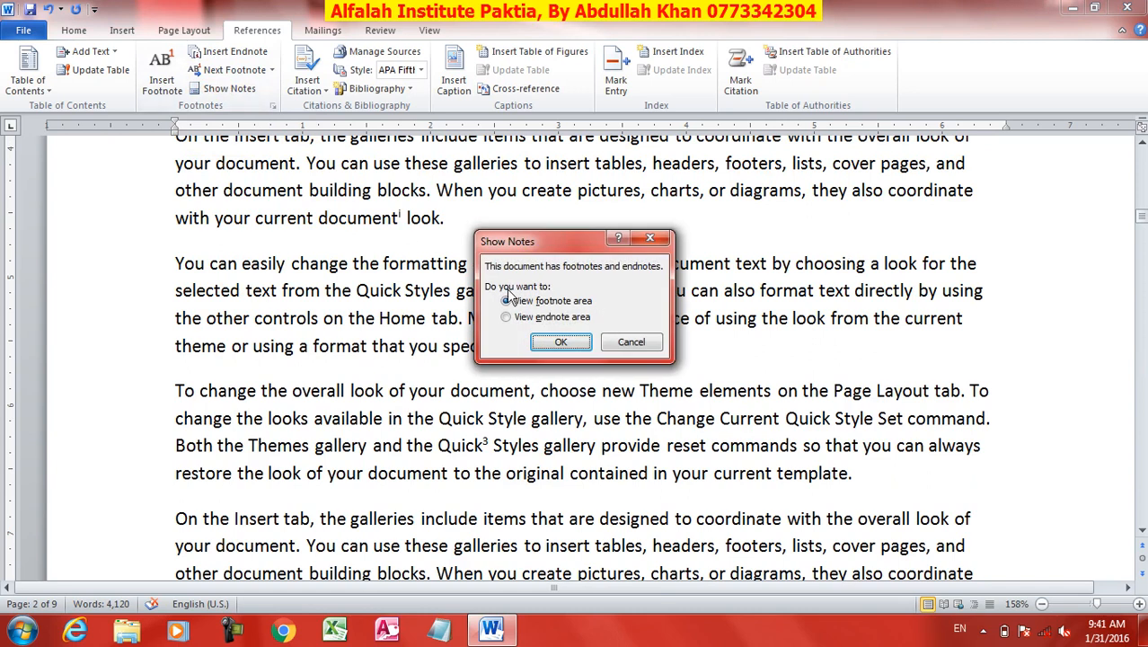
left_click(562, 342)
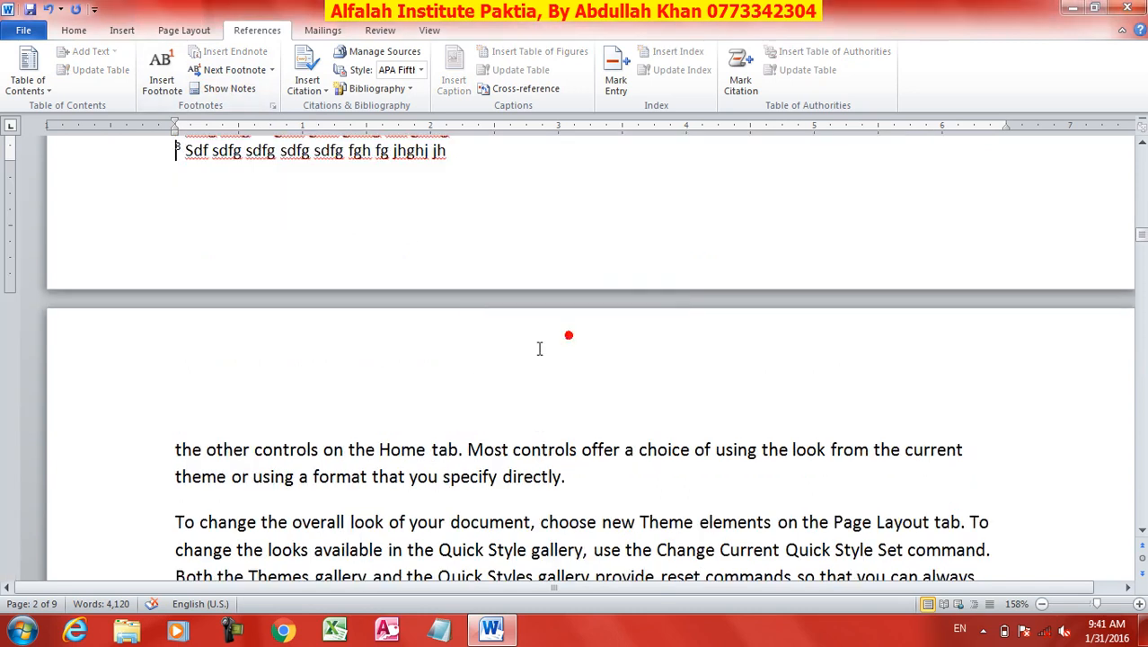
scroll(388, 338, "down", 3)
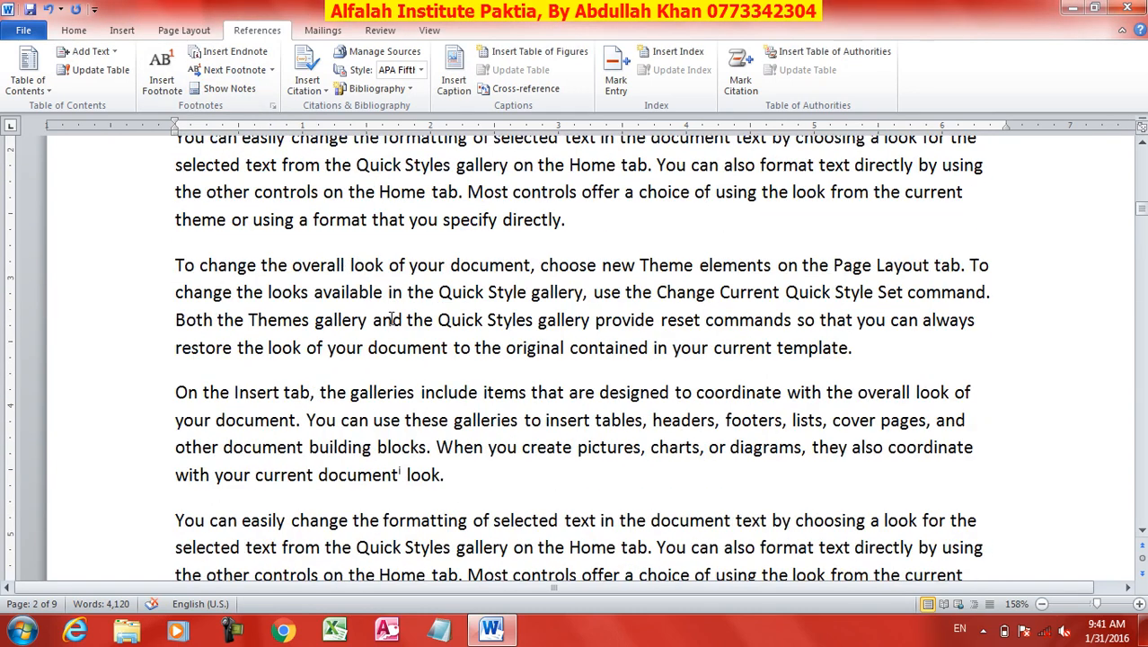
left_click(235, 88)
left_click(505, 316)
left_click(560, 342)
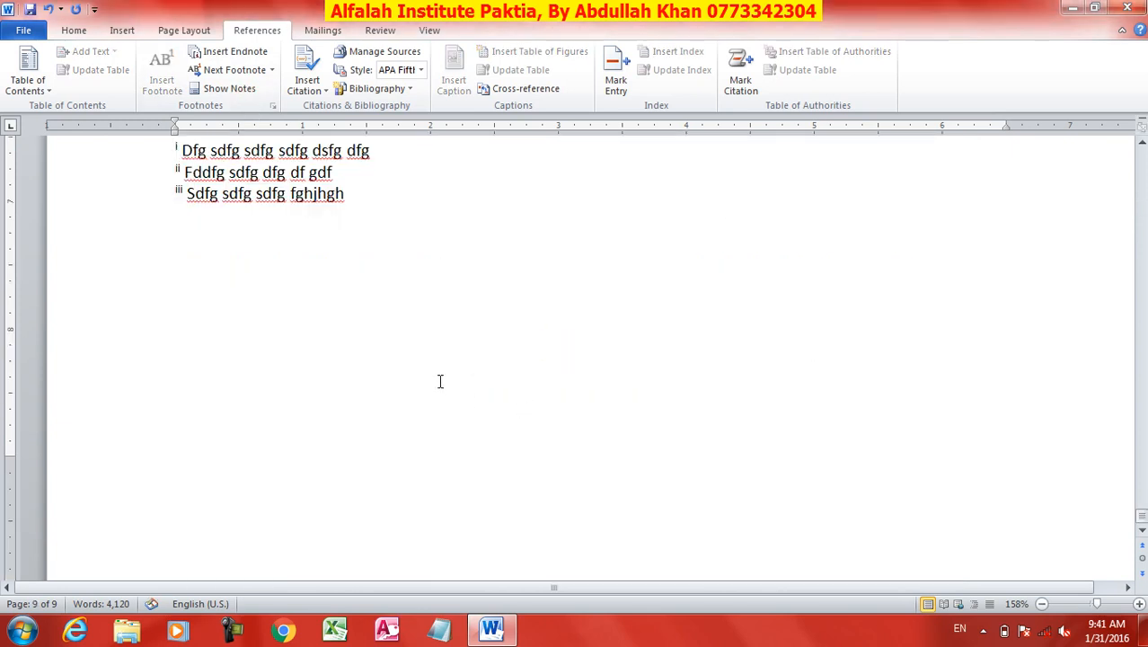
Place the cursor after the first paragraph under the Afghanistan heading on page 2 and start adding a new citation source.
scroll(438, 387, "up", 3)
left_click(446, 192)
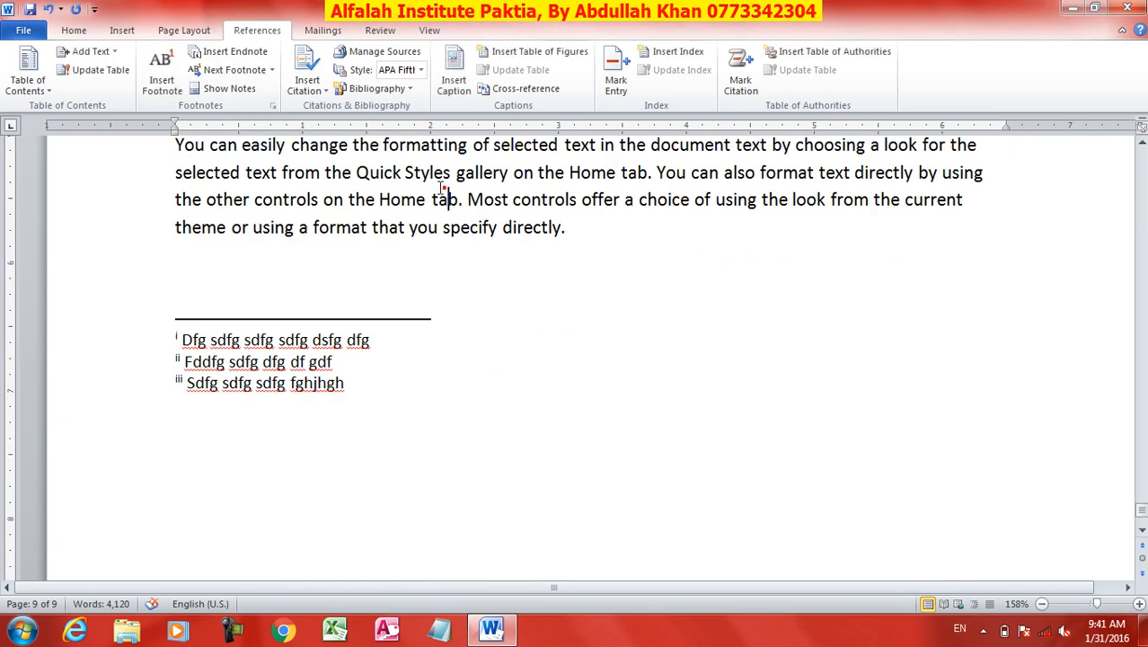
key("ctrl+Home")
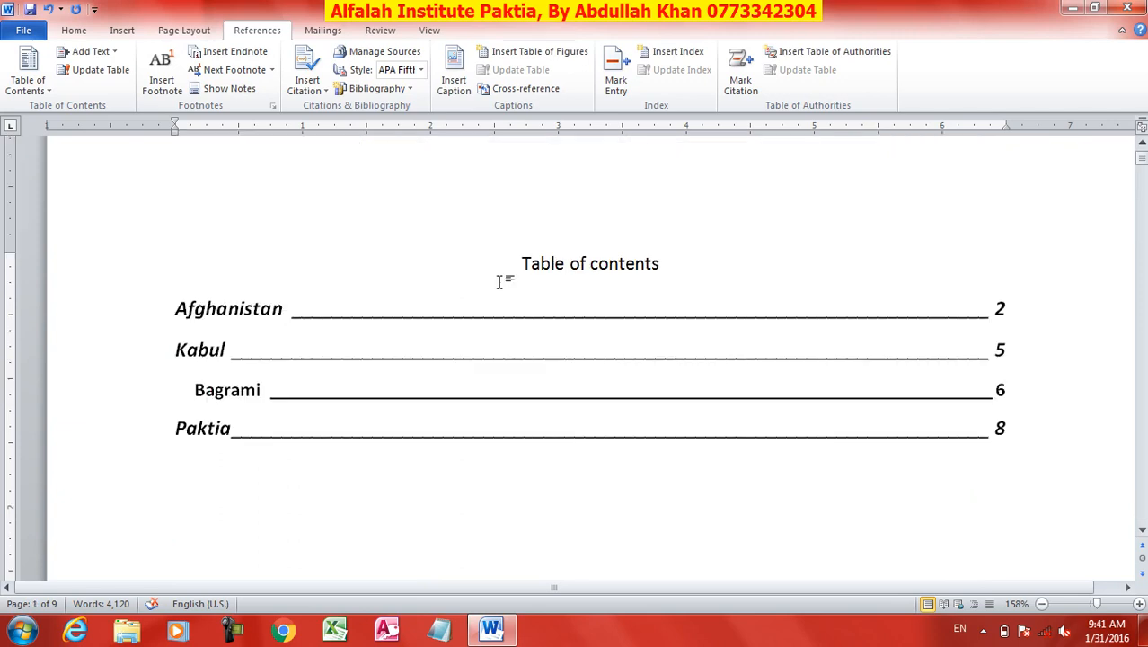
scroll(476, 314, "down", 15)
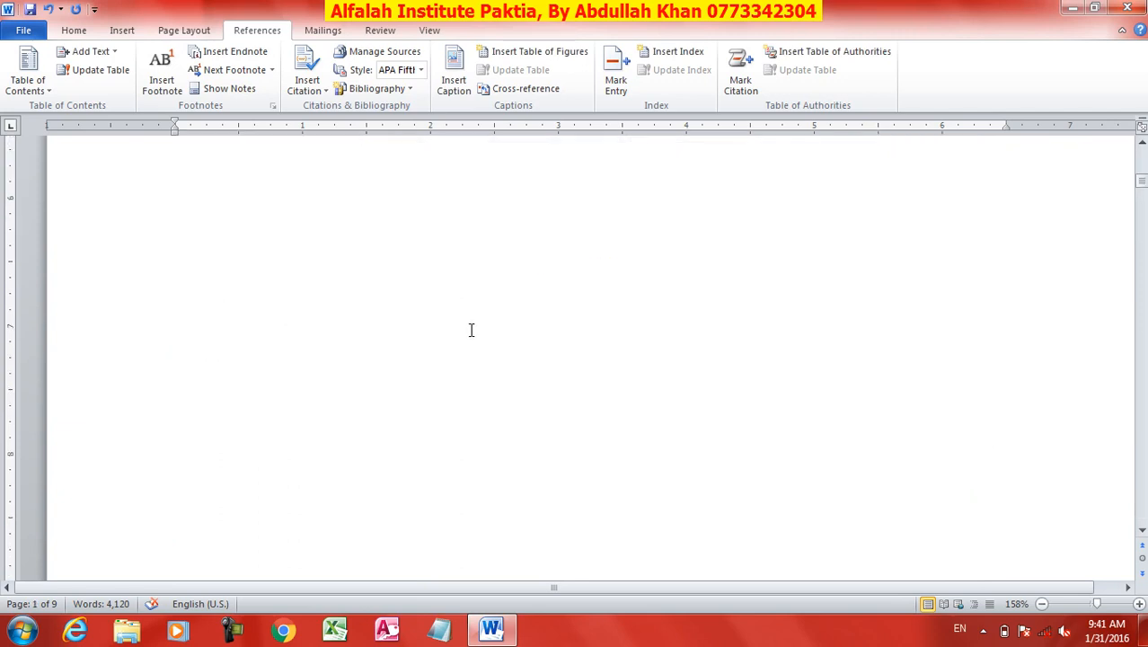
scroll(470, 328, "down", 6)
left_click(456, 305)
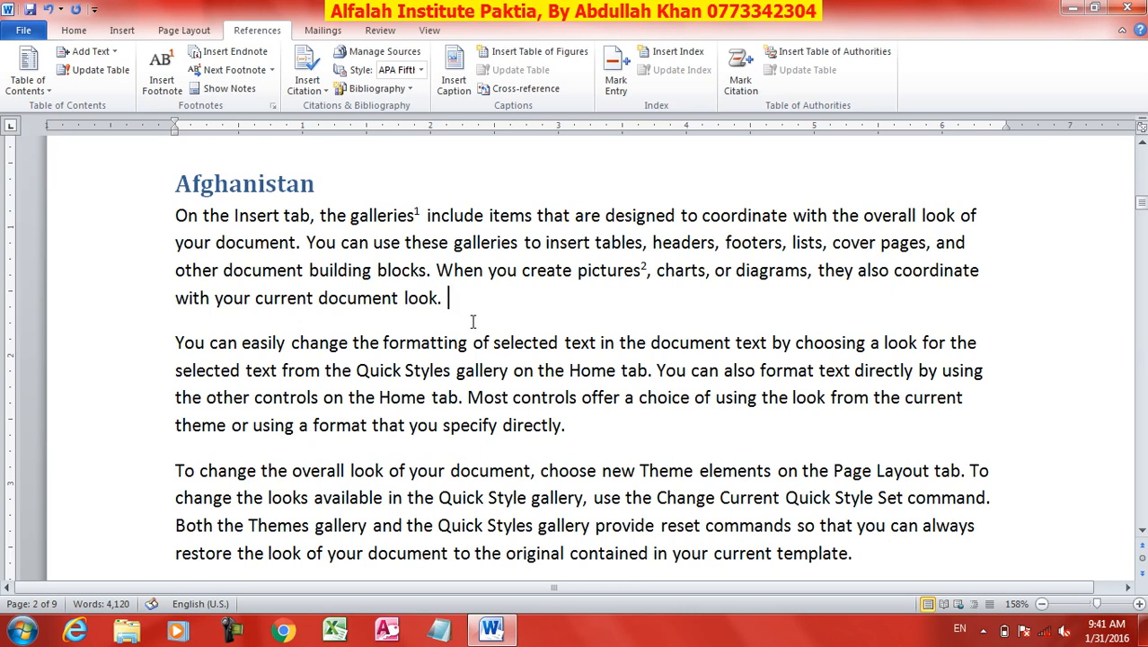
left_click(320, 95)
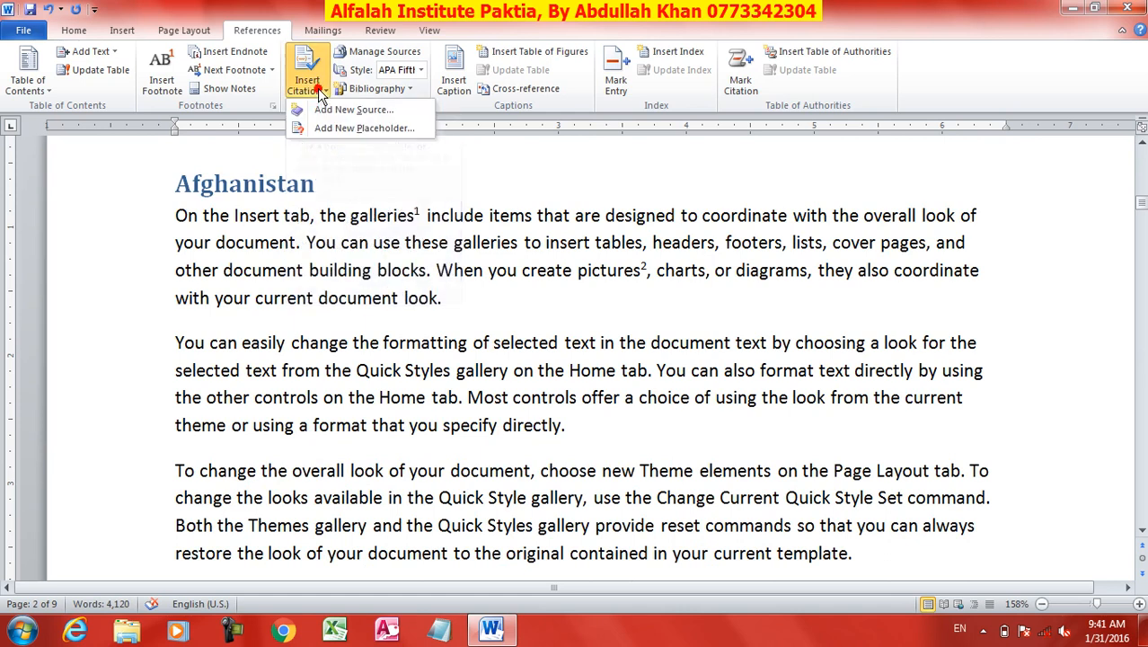
left_click(341, 109)
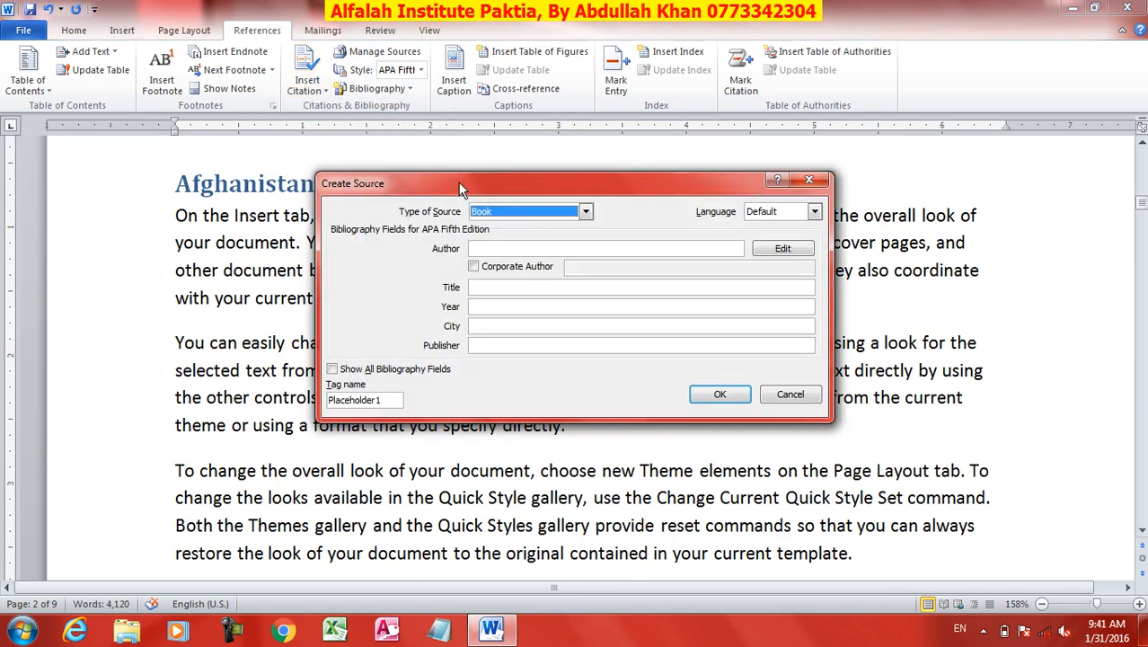
left_click_drag(458, 159, 576, 126)
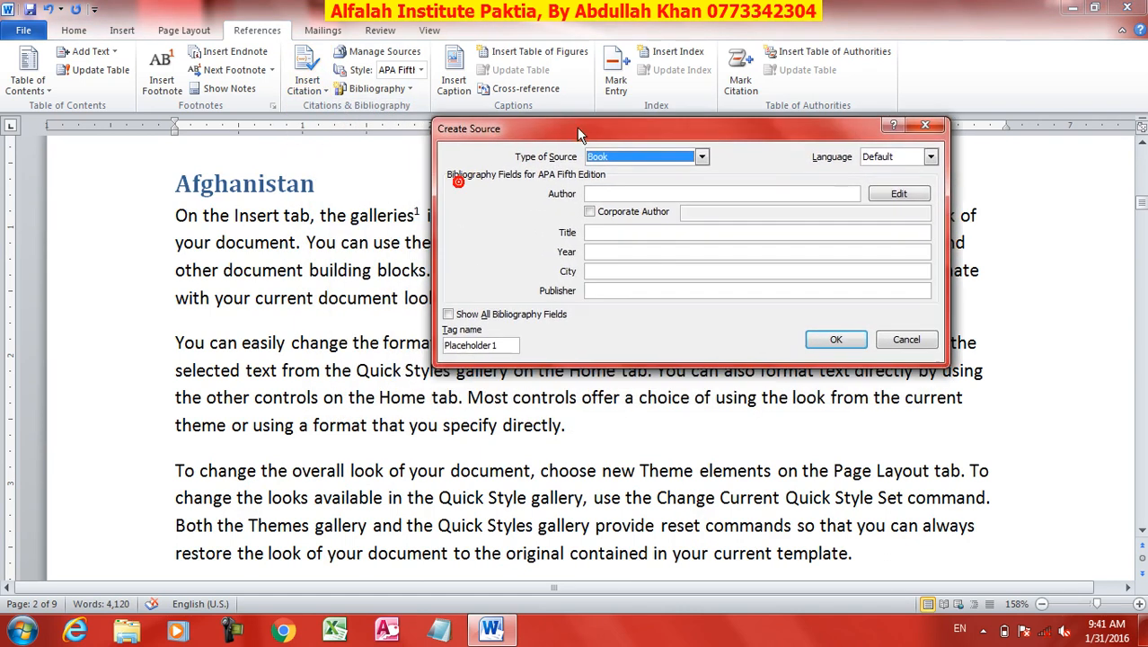
Look through the available source types and choose Book for the new source.
left_click(701, 157)
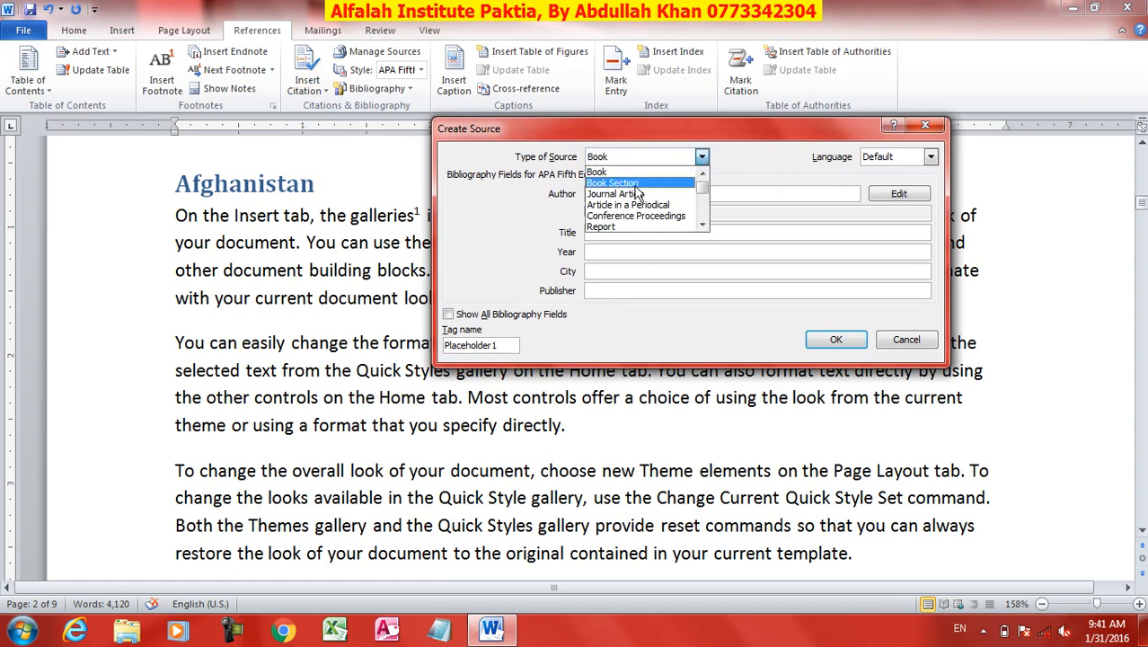
scroll(642, 220, "down", 2)
scroll(642, 224, "down", 2)
scroll(620, 193, "up", 4)
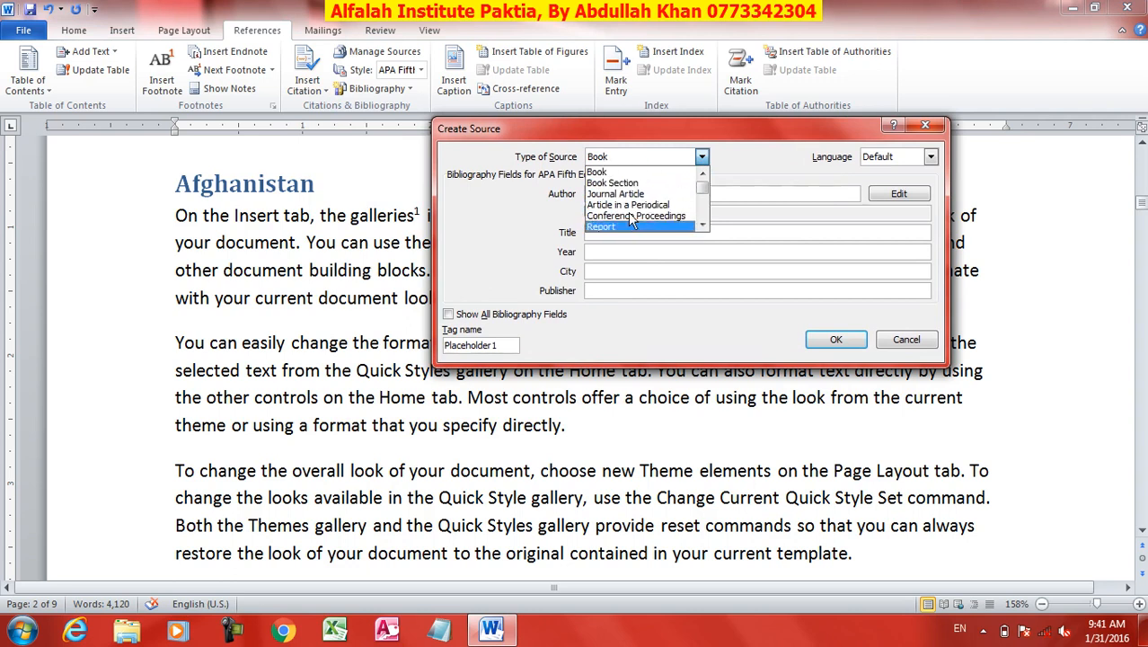
left_click(600, 172)
Enter "History of Afghanistan" as the book's author and move that text to its title.
left_click(615, 193)
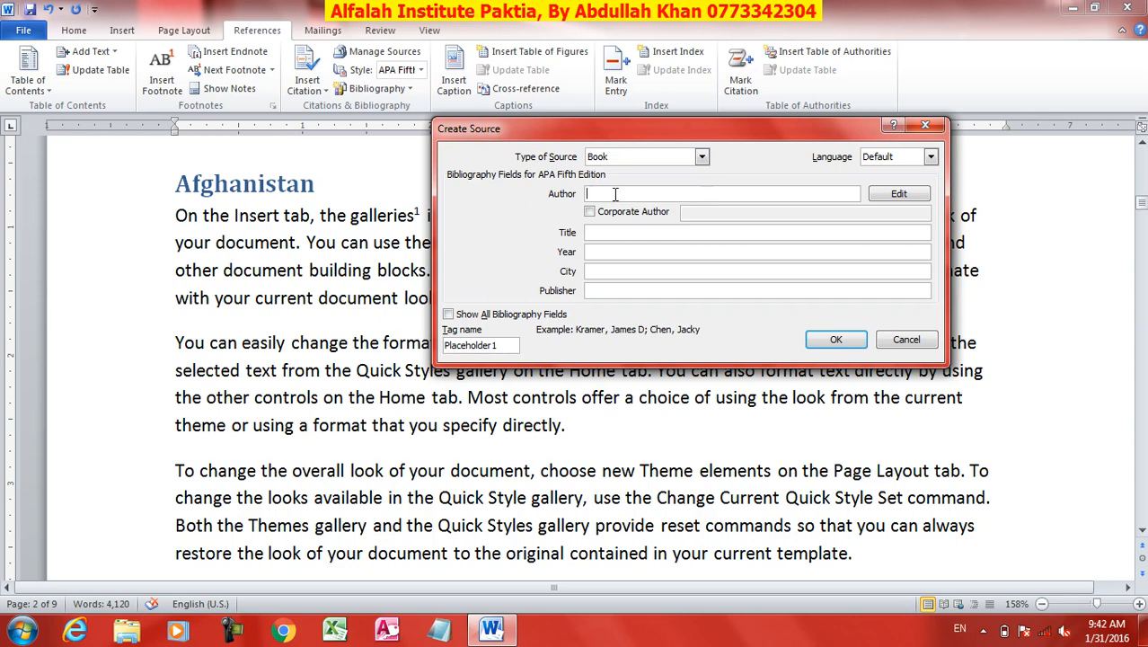
type("History of Afghanistan")
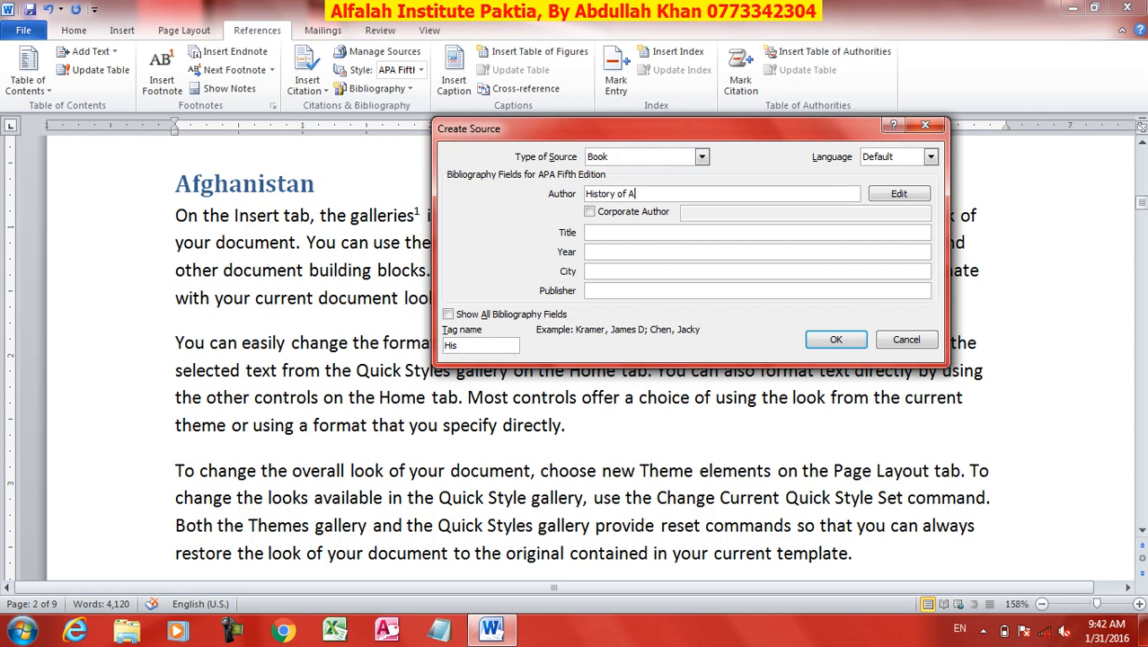
left_click(617, 234)
left_click_drag(693, 195, 536, 193)
key("ctrl+c")
key("BackSpace")
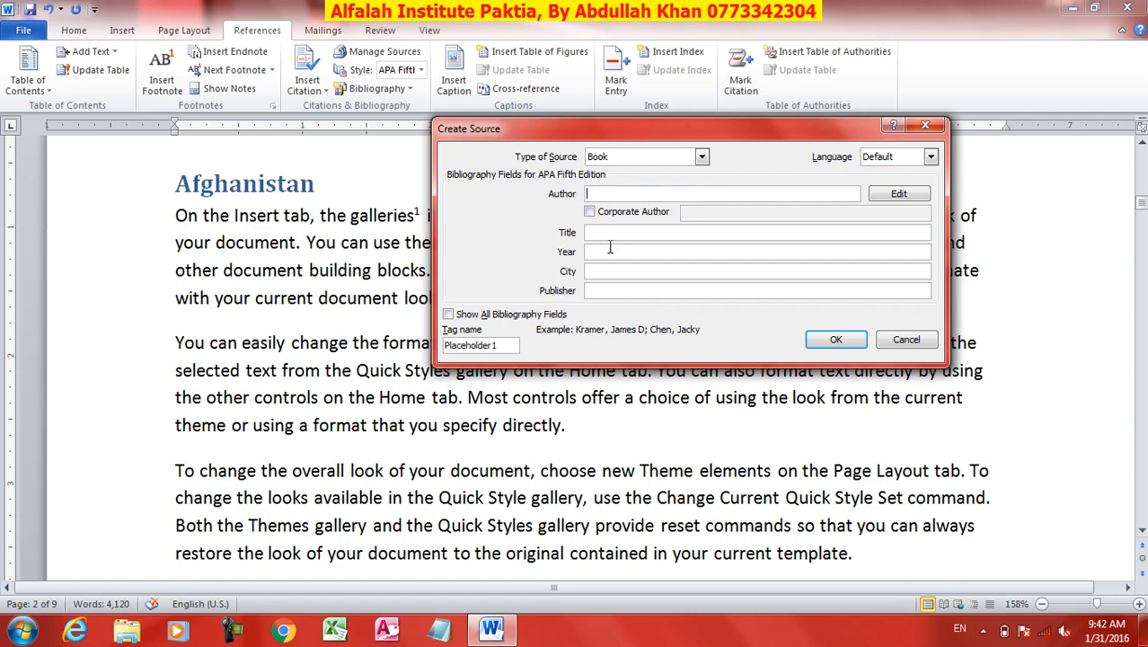
left_click(597, 232)
key("ctrl+v")
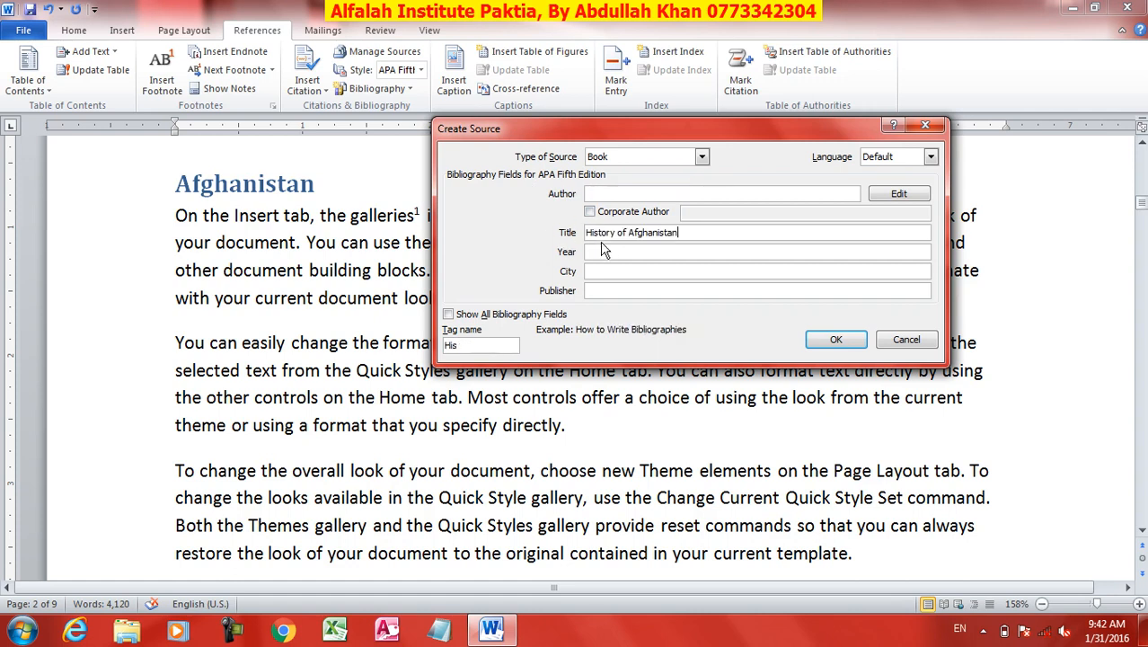
Complete the book source with the author's name, year 2010, city "gardez" and publisher "Alfalah Printers", and insert its citation.
left_click(611, 193)
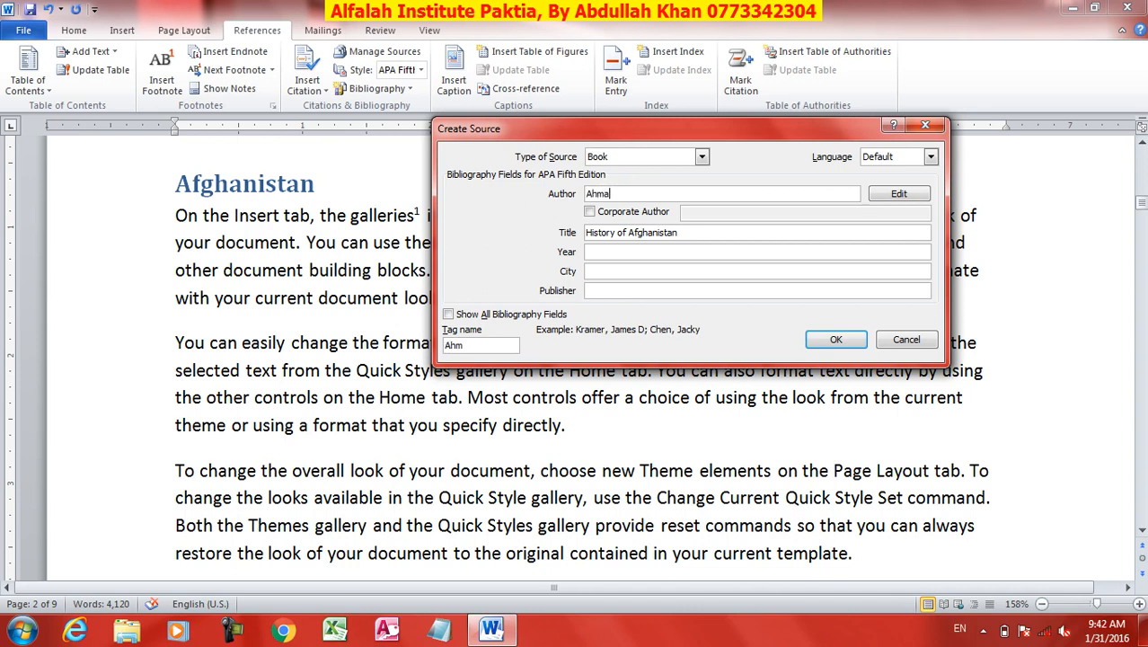
left_click(595, 252)
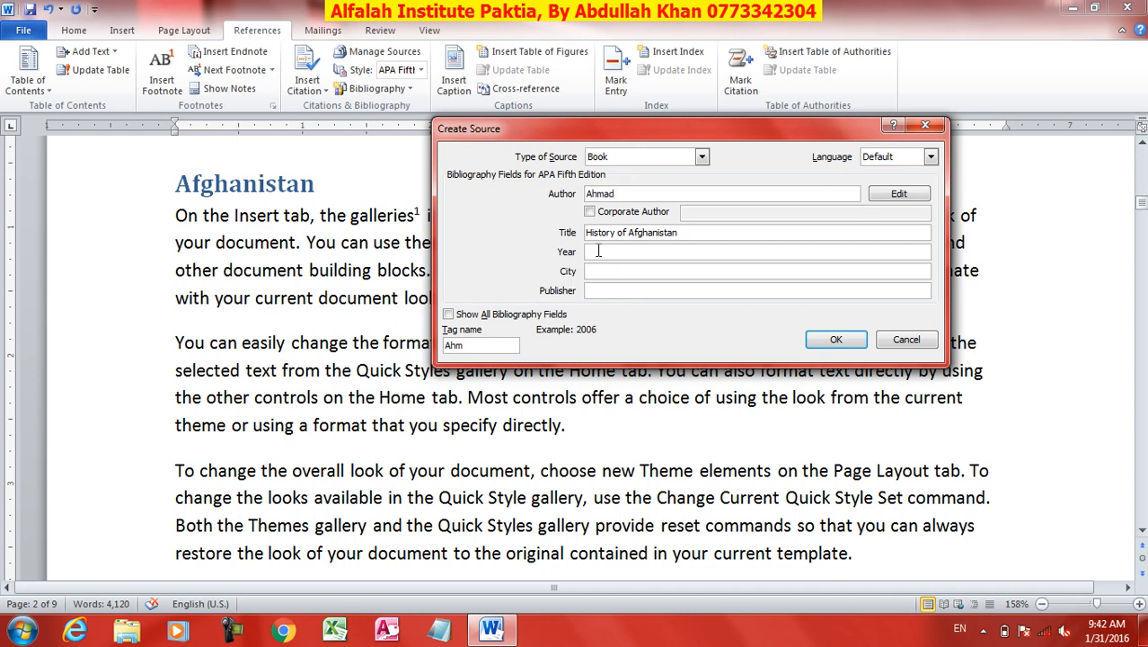
left_click(594, 271)
left_click(615, 291)
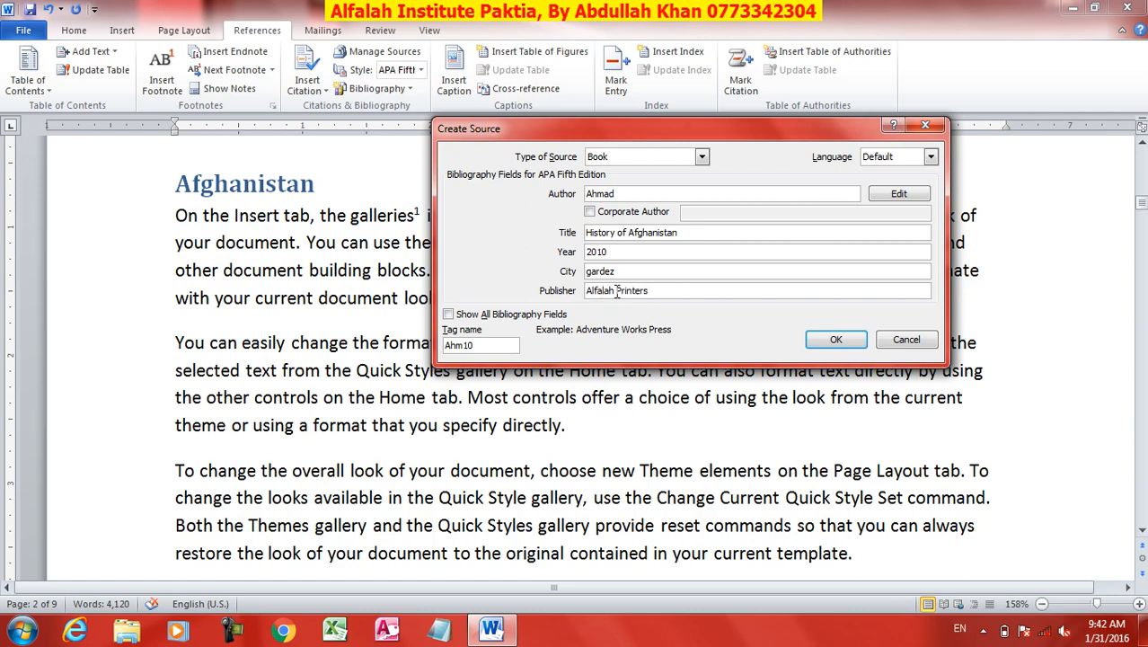
left_click(836, 339)
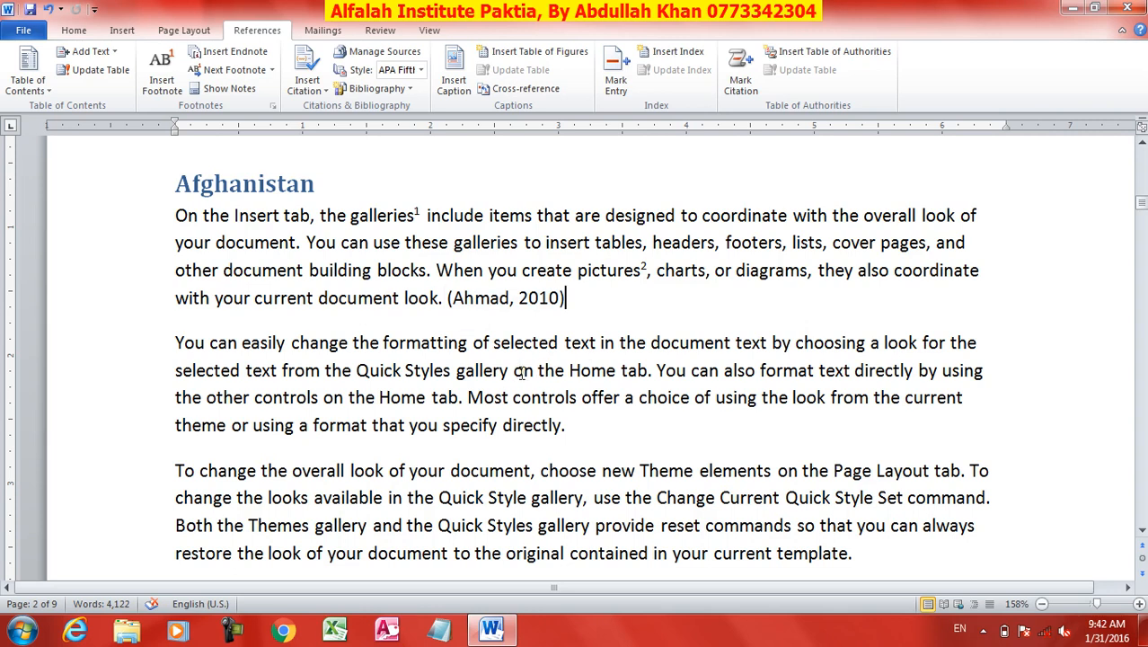
Start a new source of type Film after the "On the Insert tab" paragraph on page 5.
scroll(521, 372, "down", 10)
scroll(557, 422, "down", 4)
left_click(462, 454)
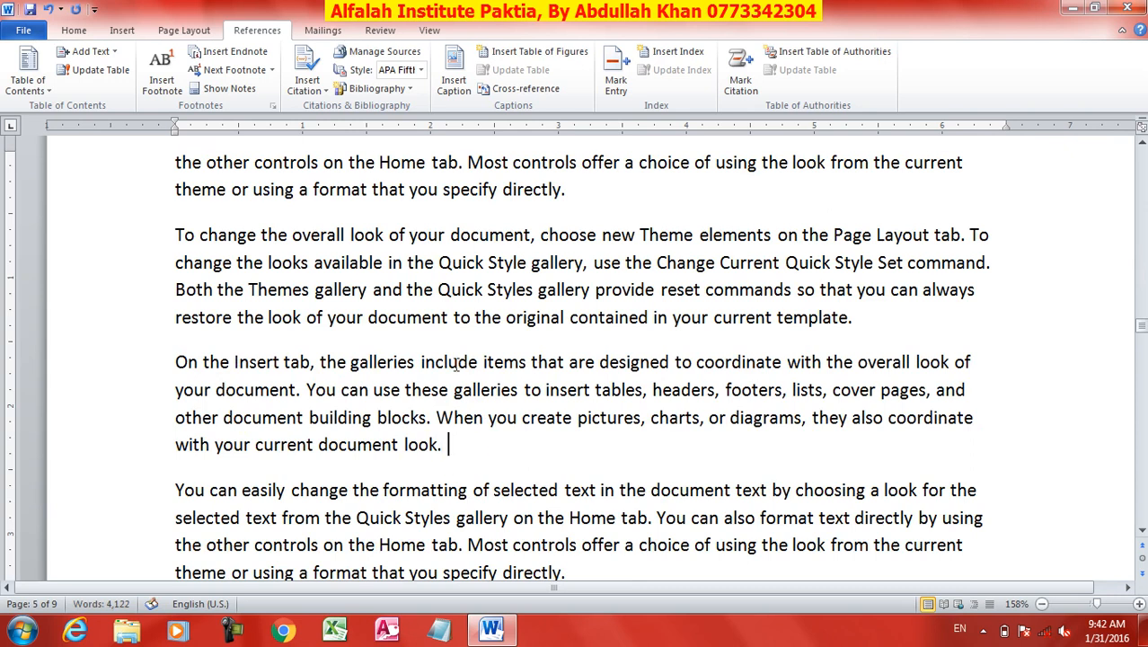
left_click(307, 86)
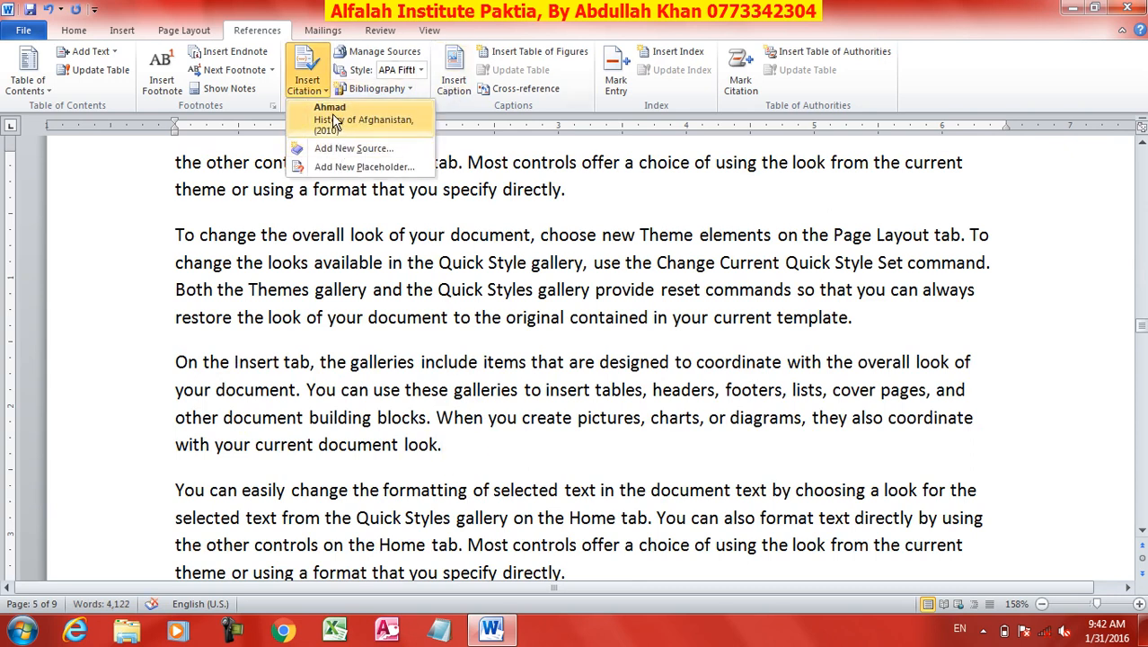
left_click(334, 149)
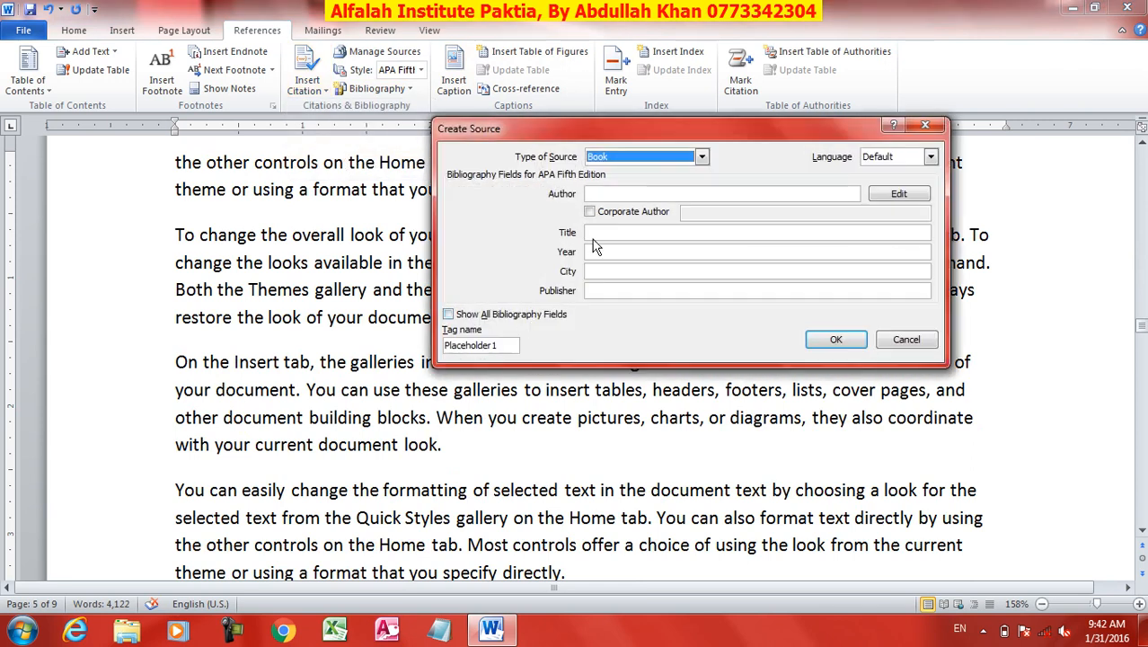
left_click(702, 157)
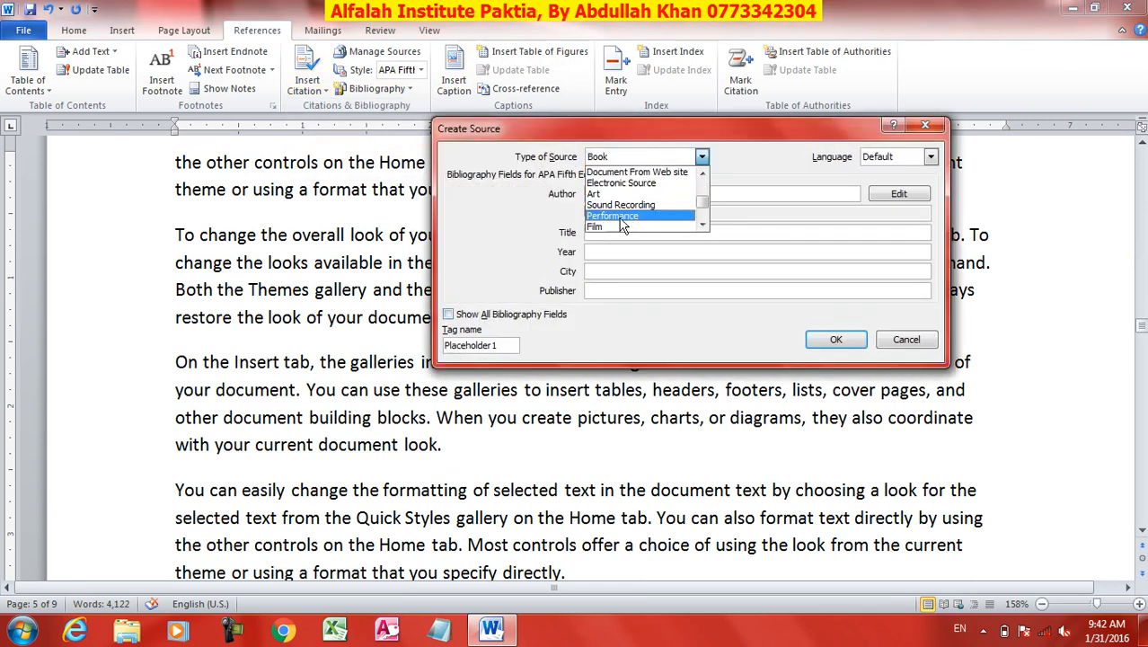
left_click(616, 228)
Enter the film title "Sharif Badmash", the director's full name and the year 2008, and insert the film's citation.
left_click(598, 194)
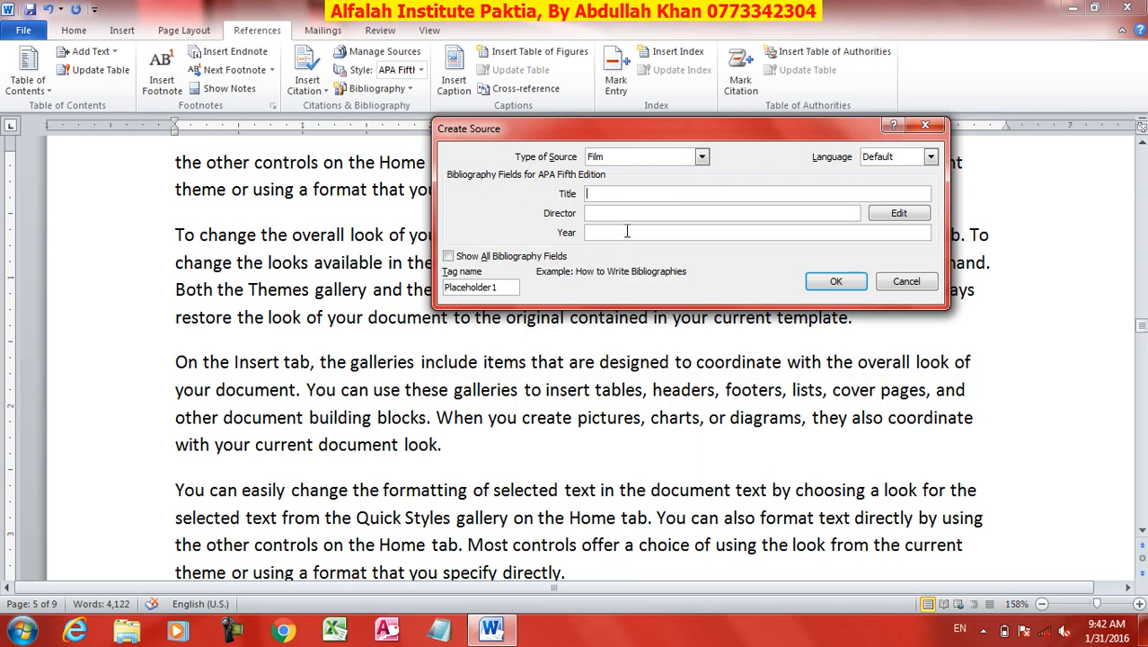
type("Sharif Badmash")
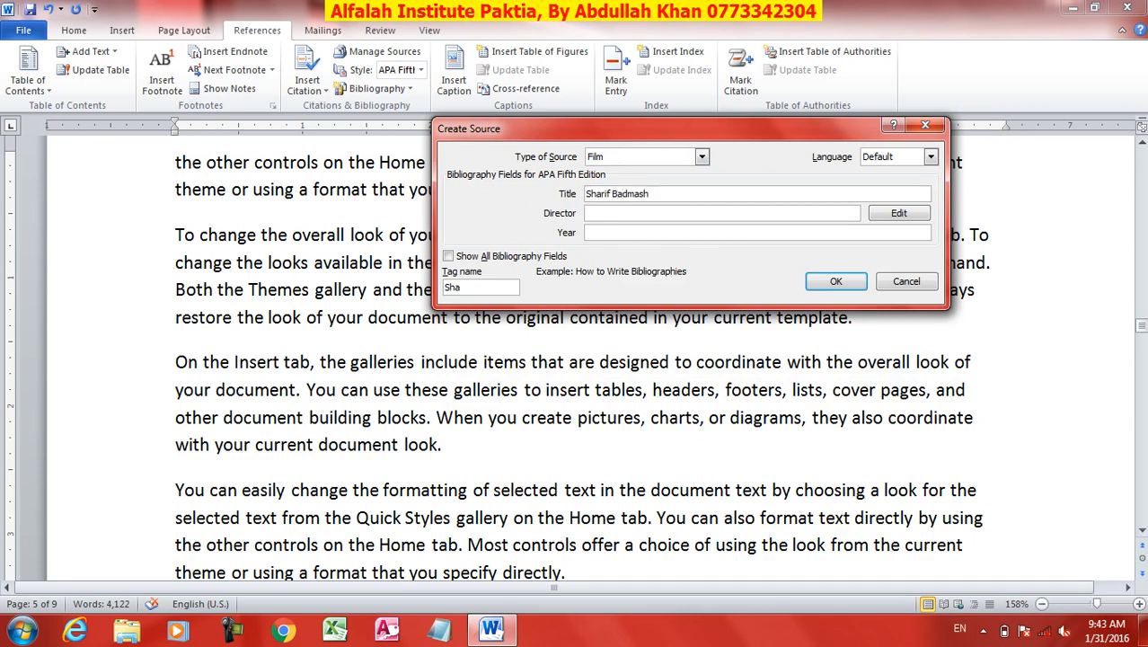
left_click(625, 210)
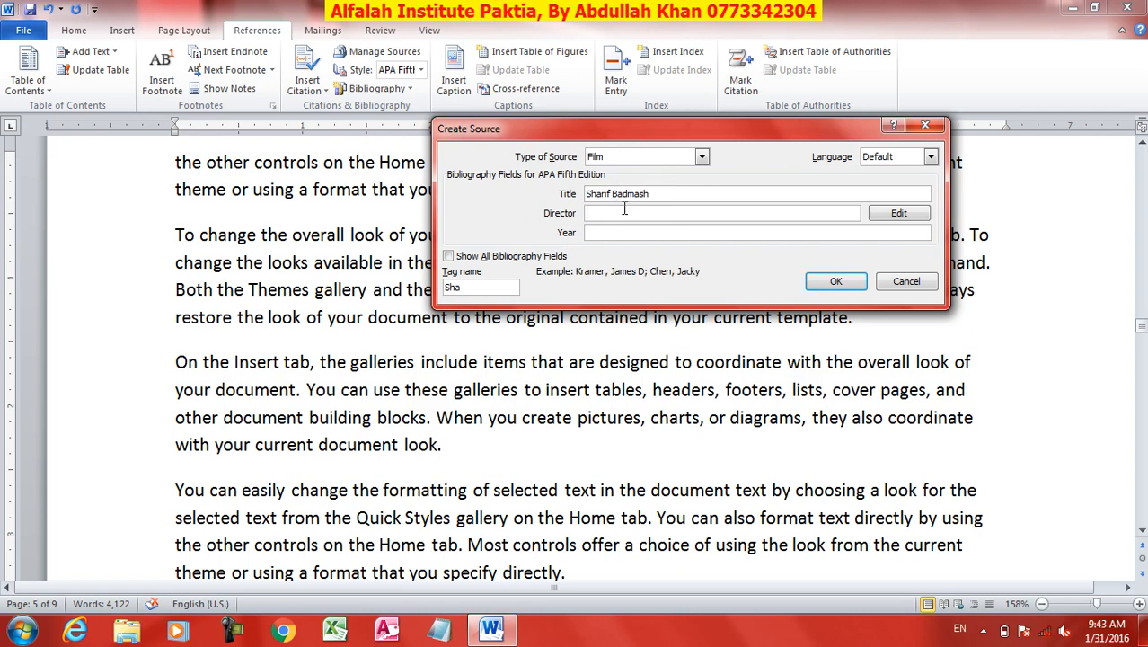
type("Niaz Wali")
left_click(595, 234)
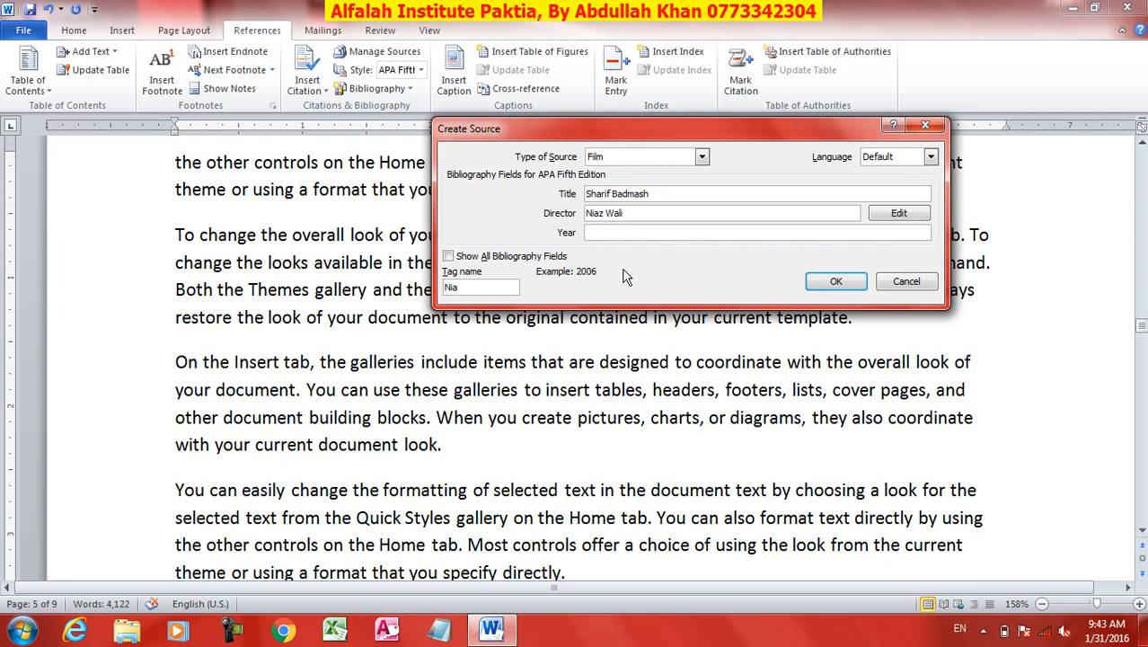
type("2008")
left_click(836, 282)
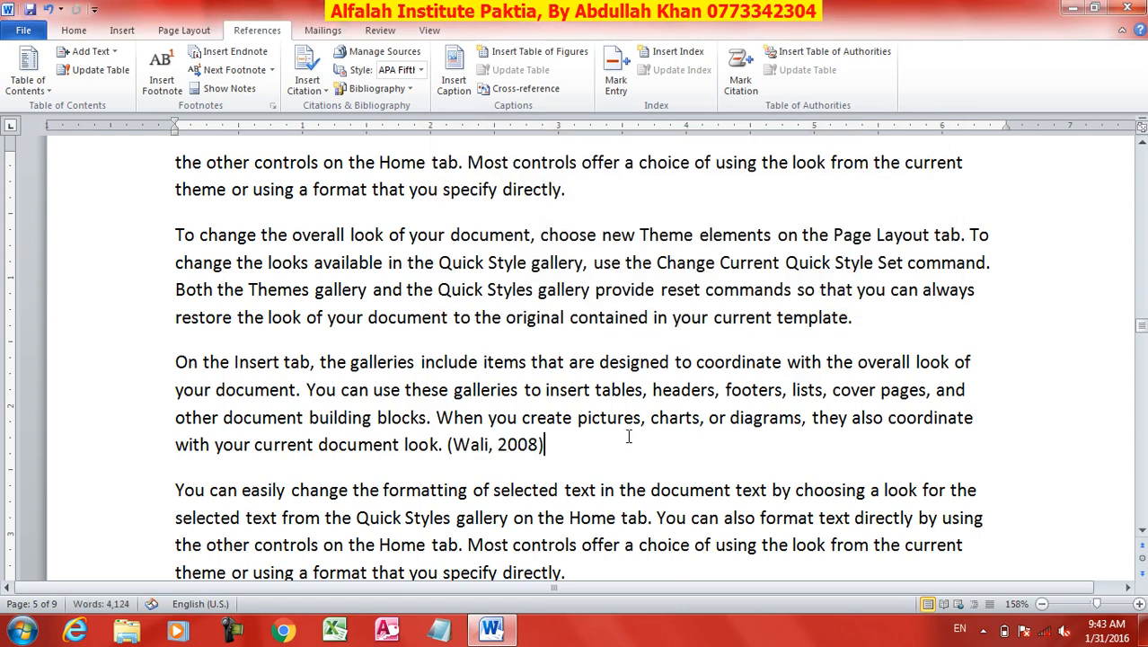
Insert a citation placeholder with the suggested name after the "On the Insert tab" paragraph on page 6.
key("ctrl+z")
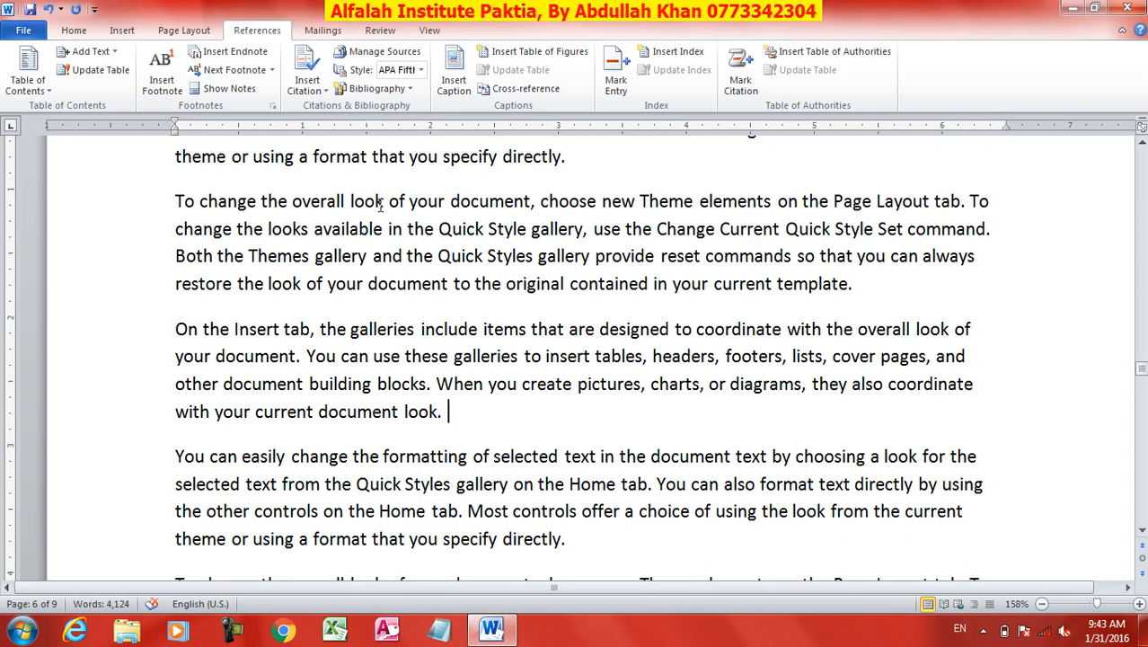
left_click(309, 88)
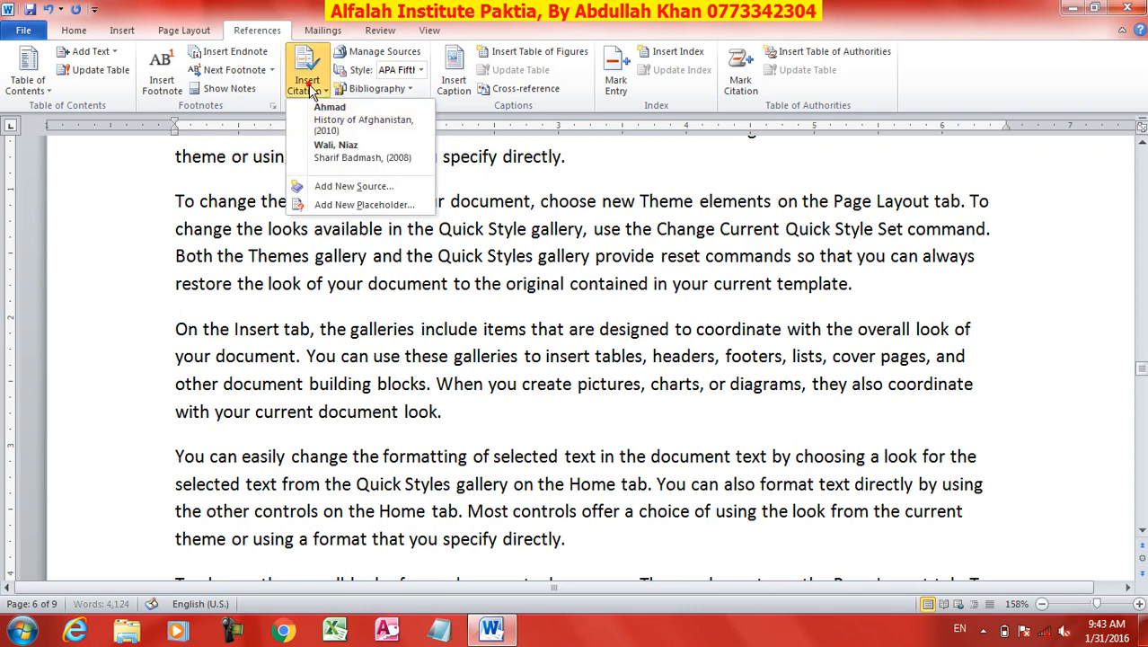
left_click(364, 205)
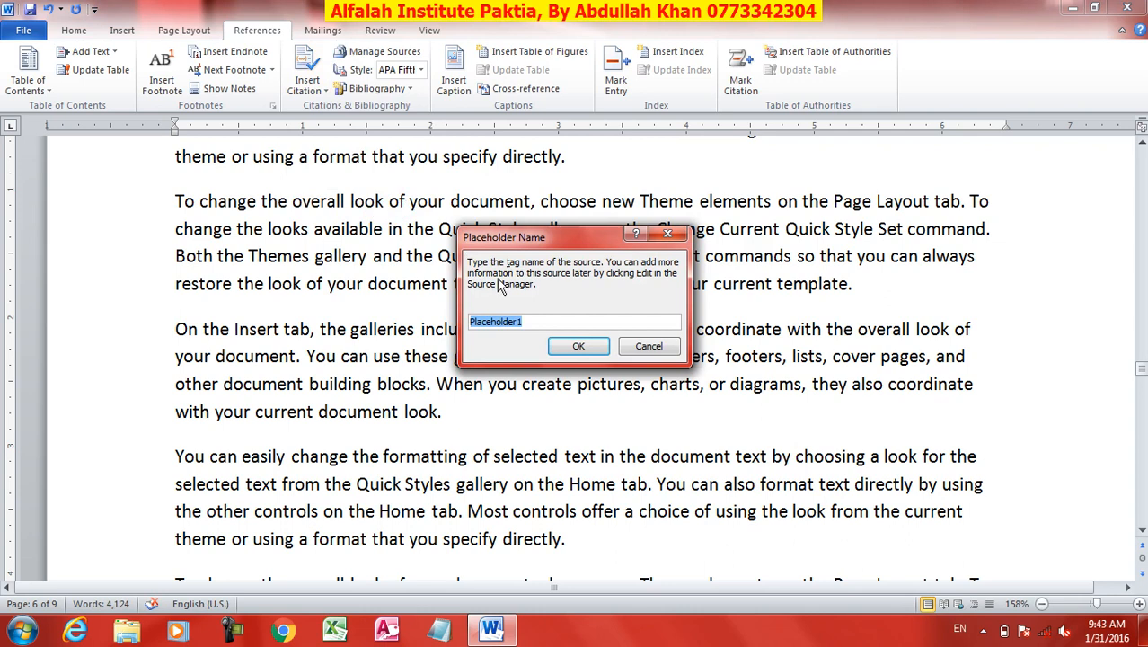
left_click(577, 348)
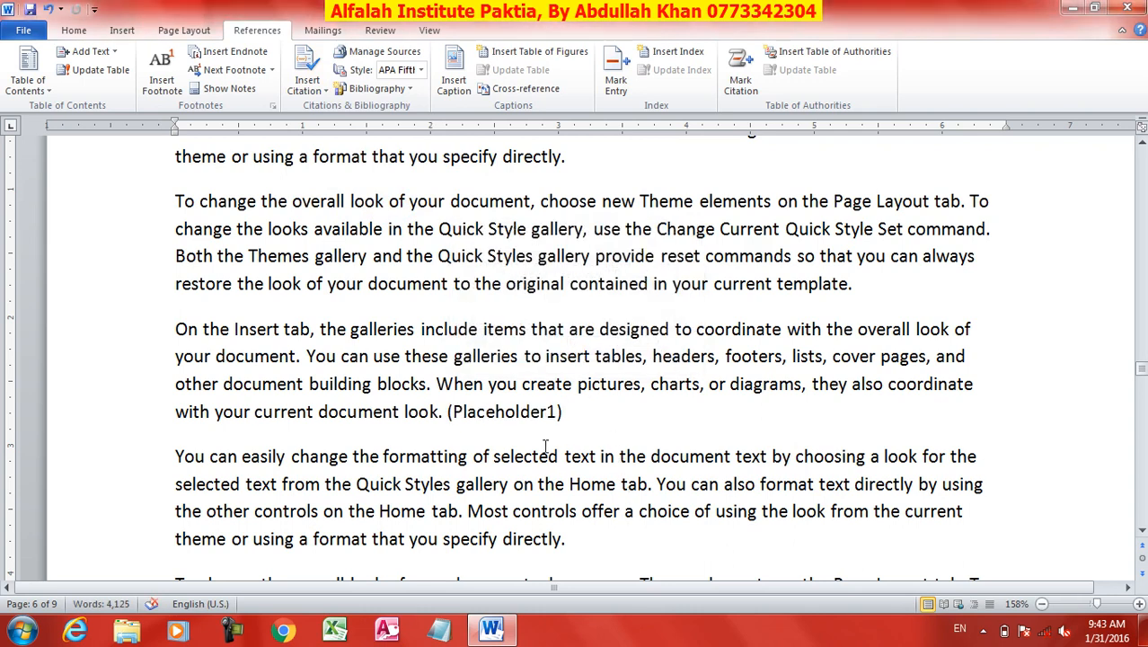
Edit the Placeholder1 source as a film titled "Gardezy aw logary" with the director's name and the year 2019, and close the source manager.
left_click(376, 52)
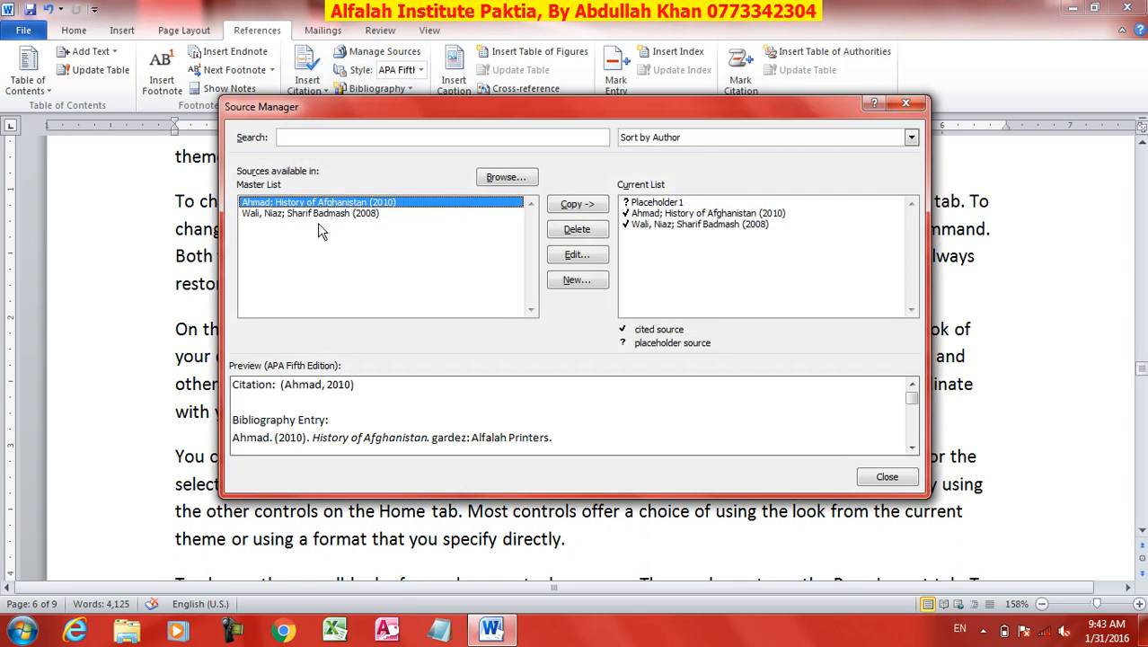
left_click(652, 203)
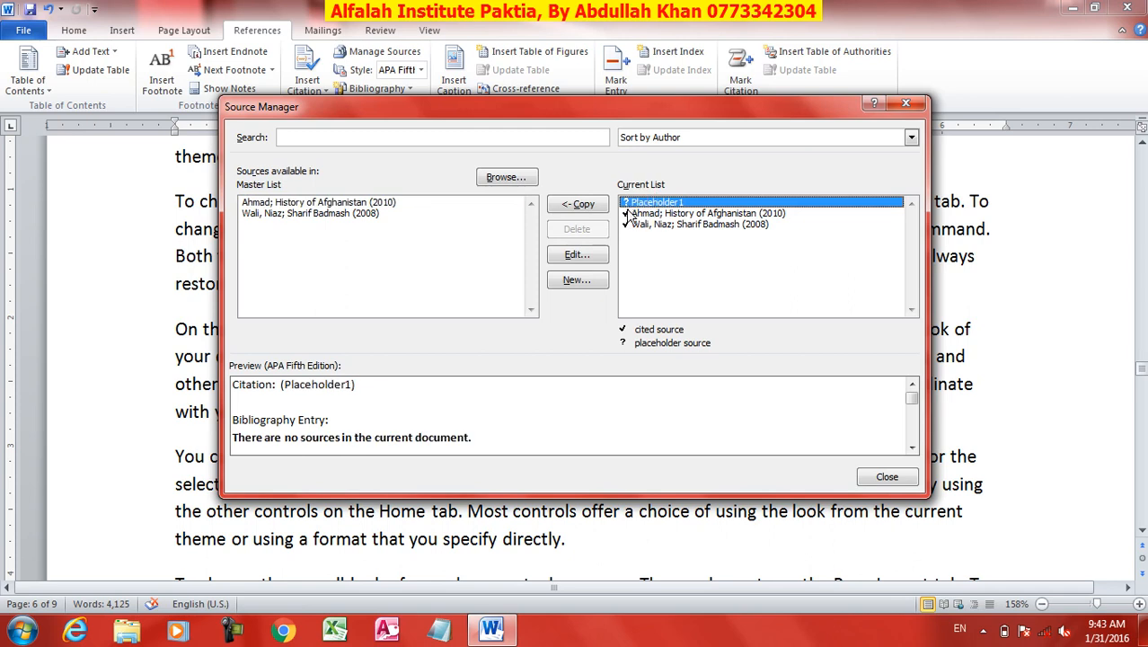
left_click(575, 258)
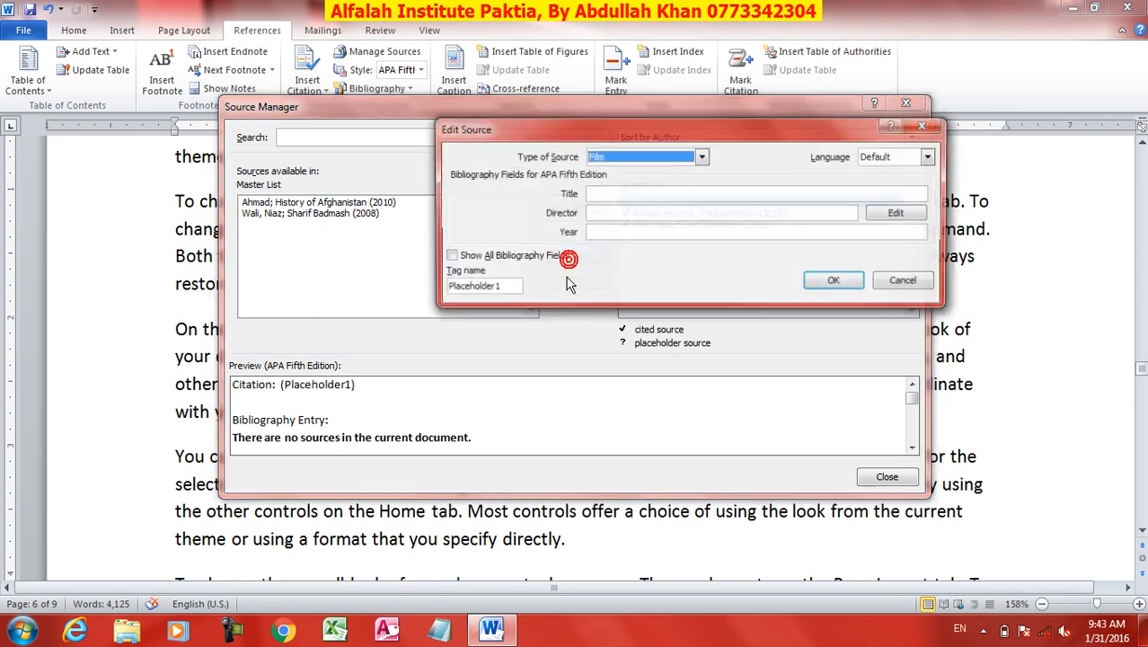
left_click(610, 192)
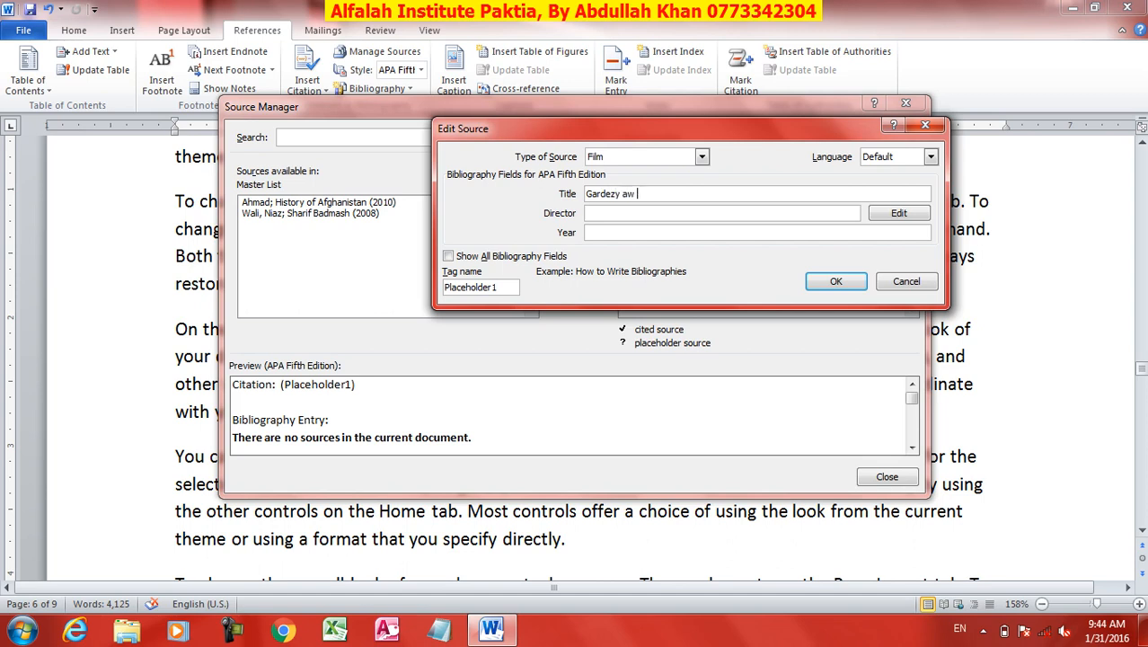
type("y")
key("Tab")
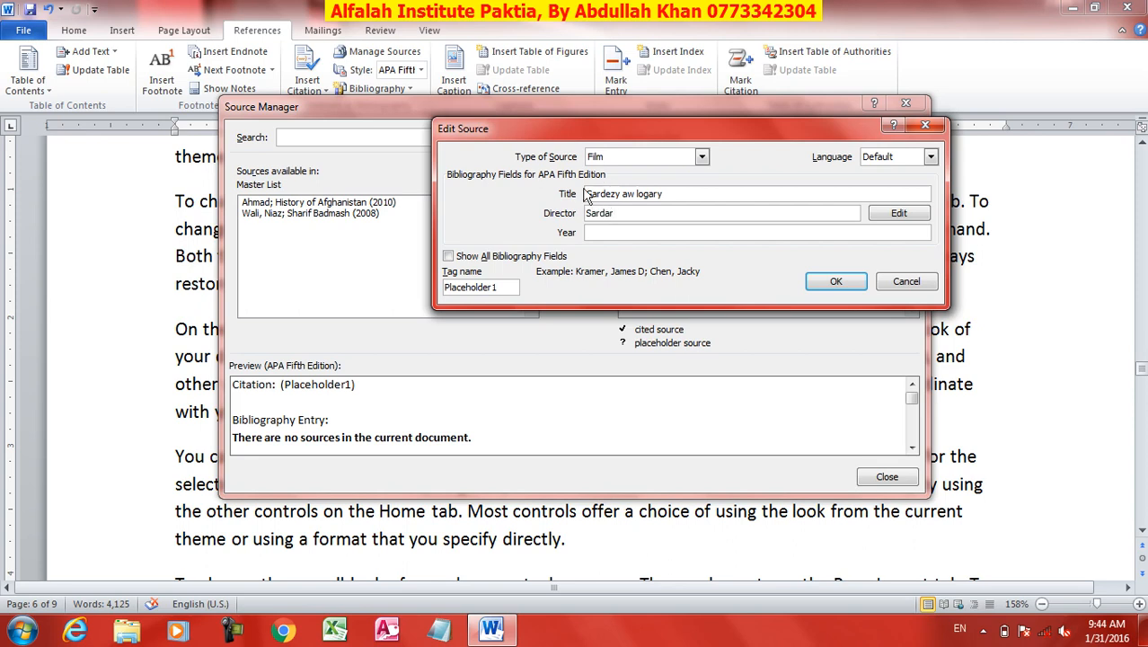
left_click(635, 232)
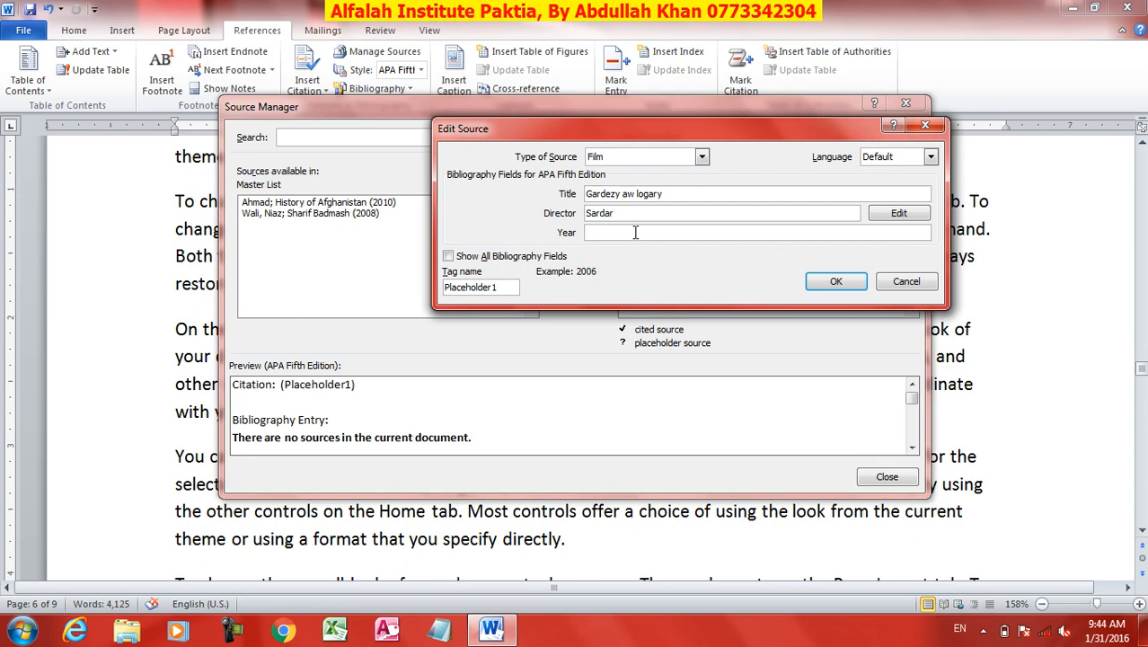
type("2019")
left_click(837, 284)
left_click(885, 480)
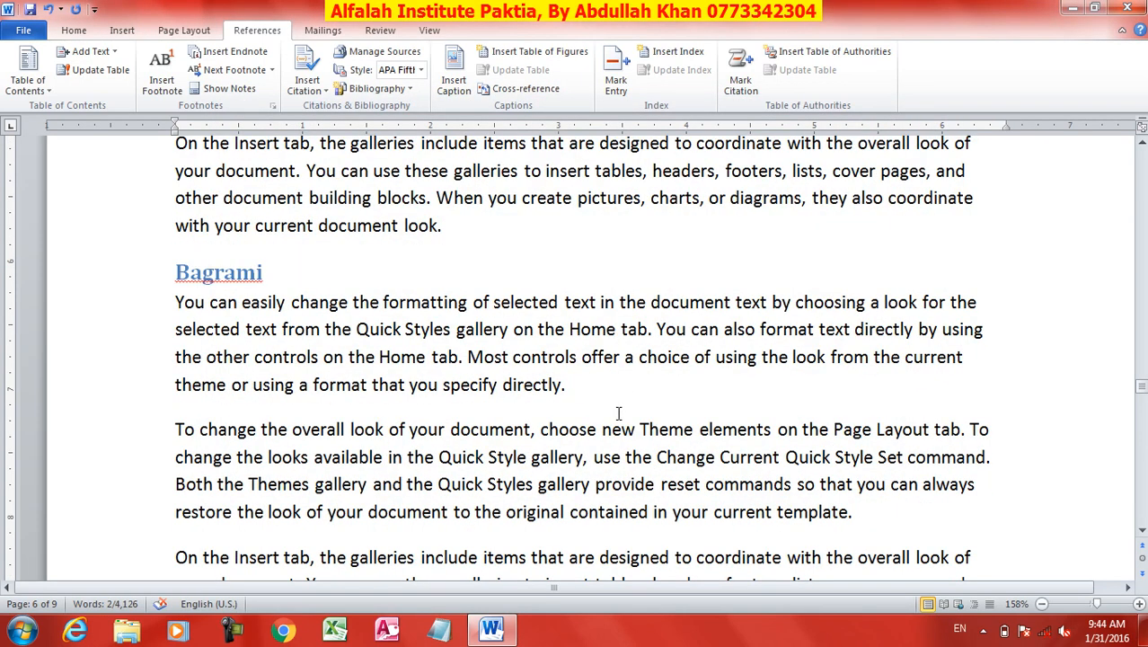
Insert a page break at the end of the document and add the line "Referenes" on the new page.
key("ctrl+End")
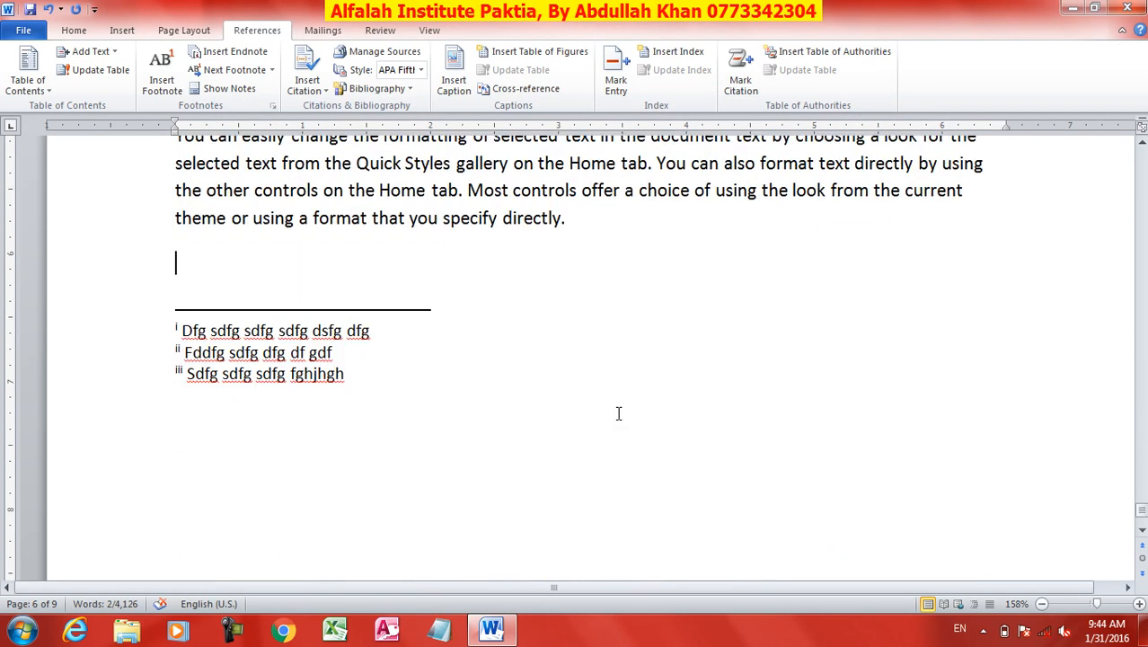
key("ctrl+Return")
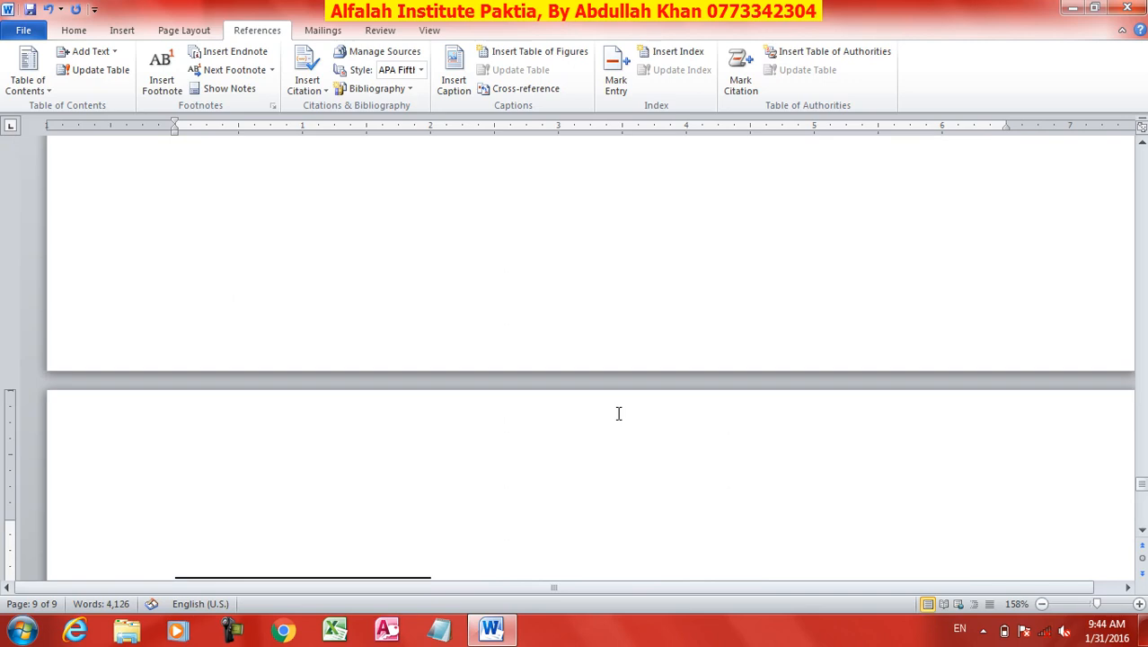
type("Referenes")
key("Return")
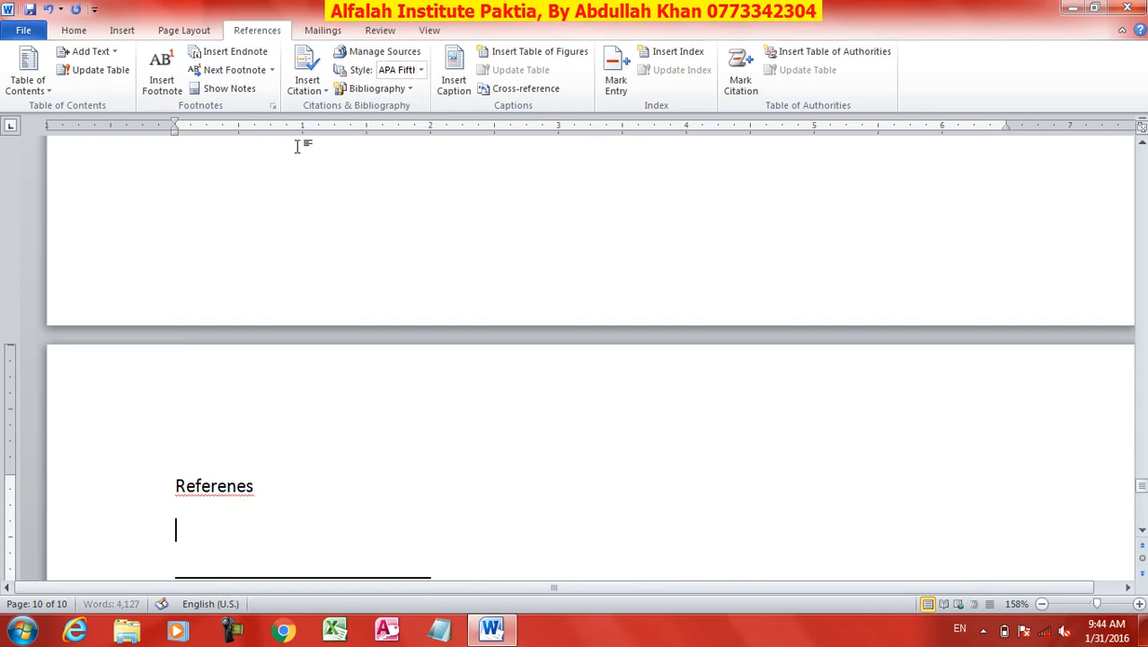
Insert the built-in Works Cited bibliography below the "Referenes" line.
left_click(303, 92)
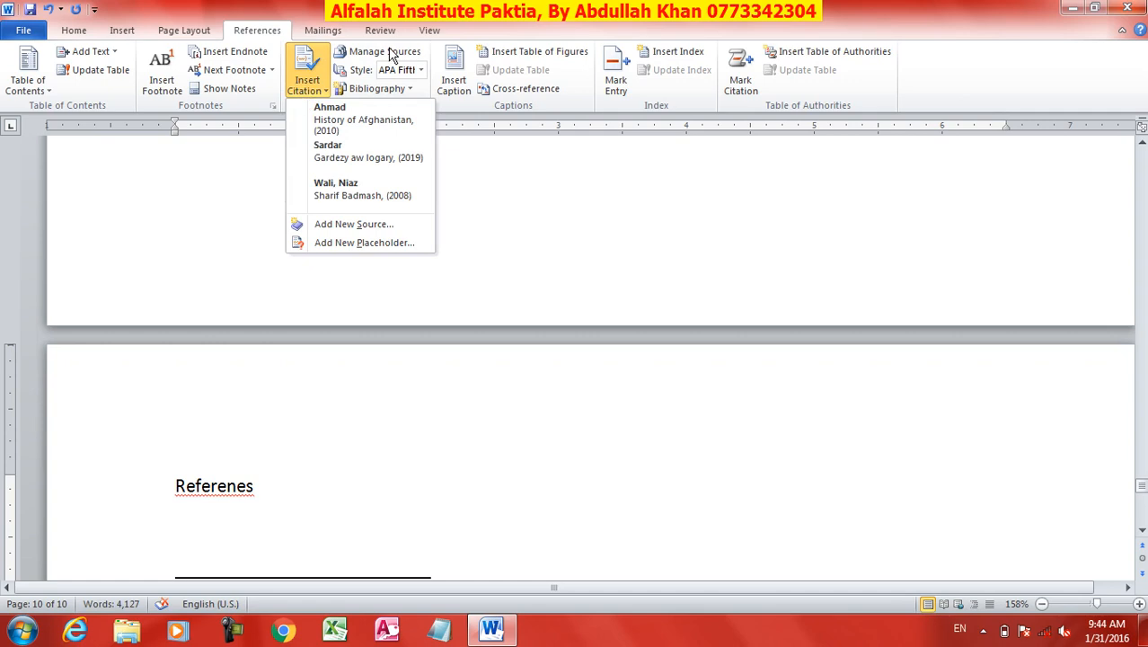
left_click(391, 89)
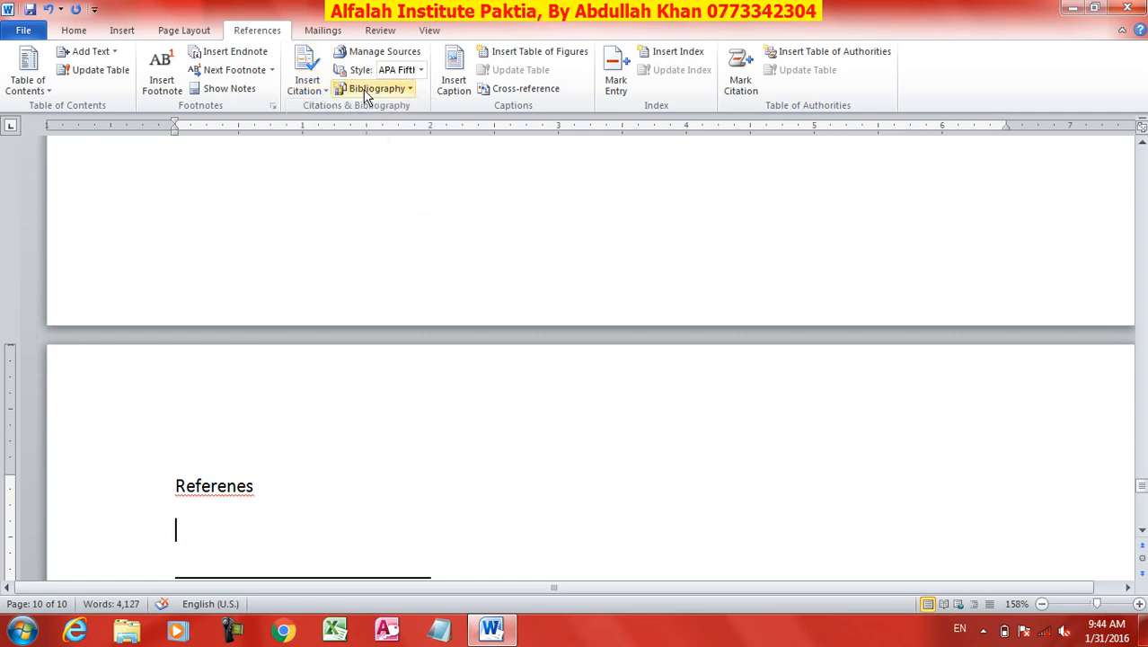
left_click(392, 92)
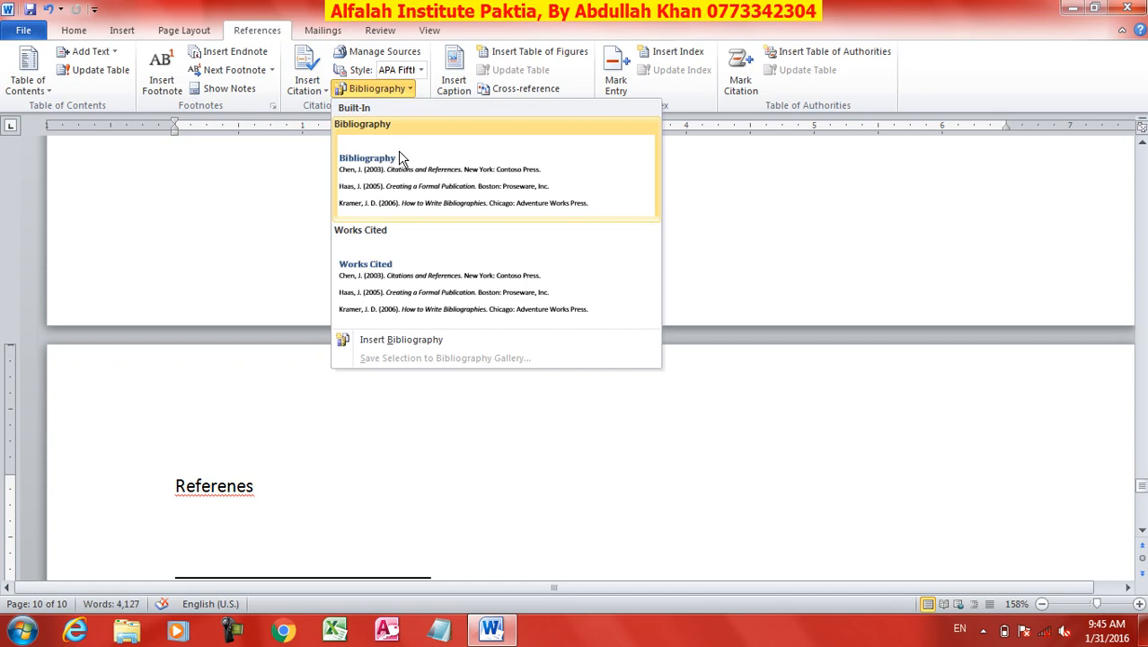
left_click(377, 273)
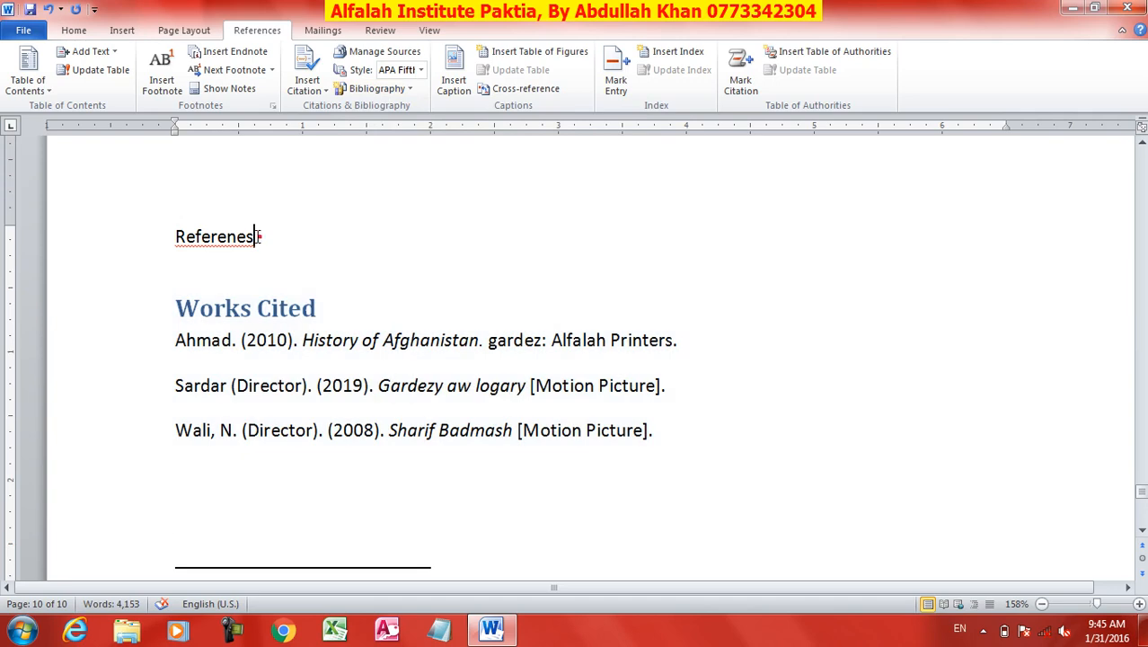
Delete the "Referenes" line above the bibliography and select the Works Cited heading.
left_click_drag(260, 237, 78, 249)
key("Delete")
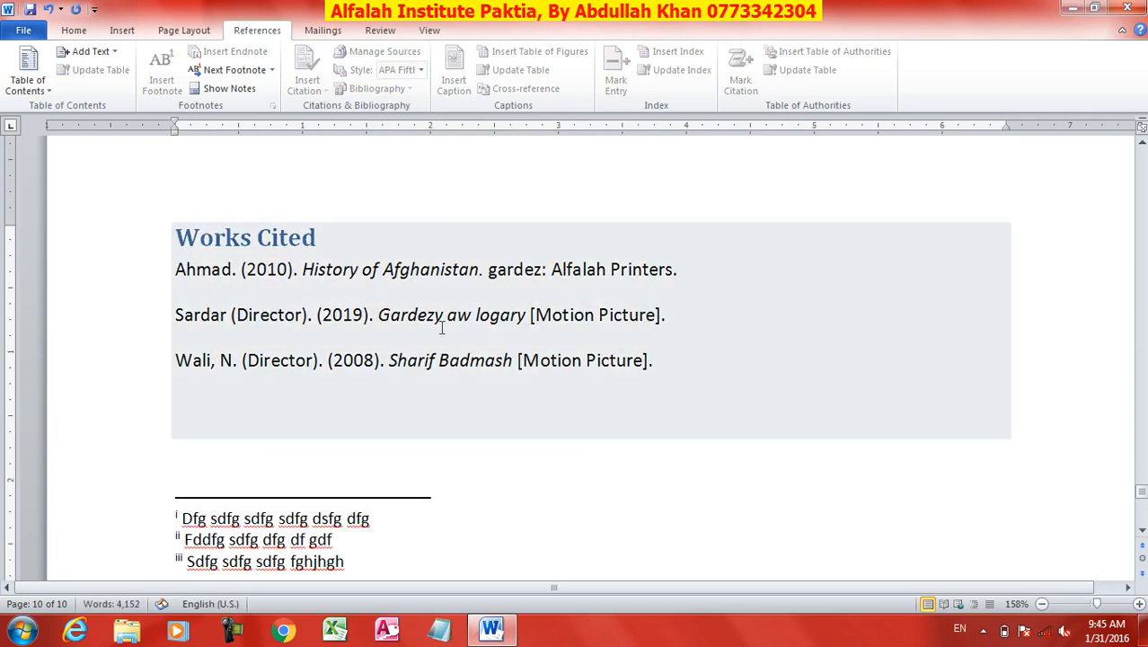
left_click(405, 316)
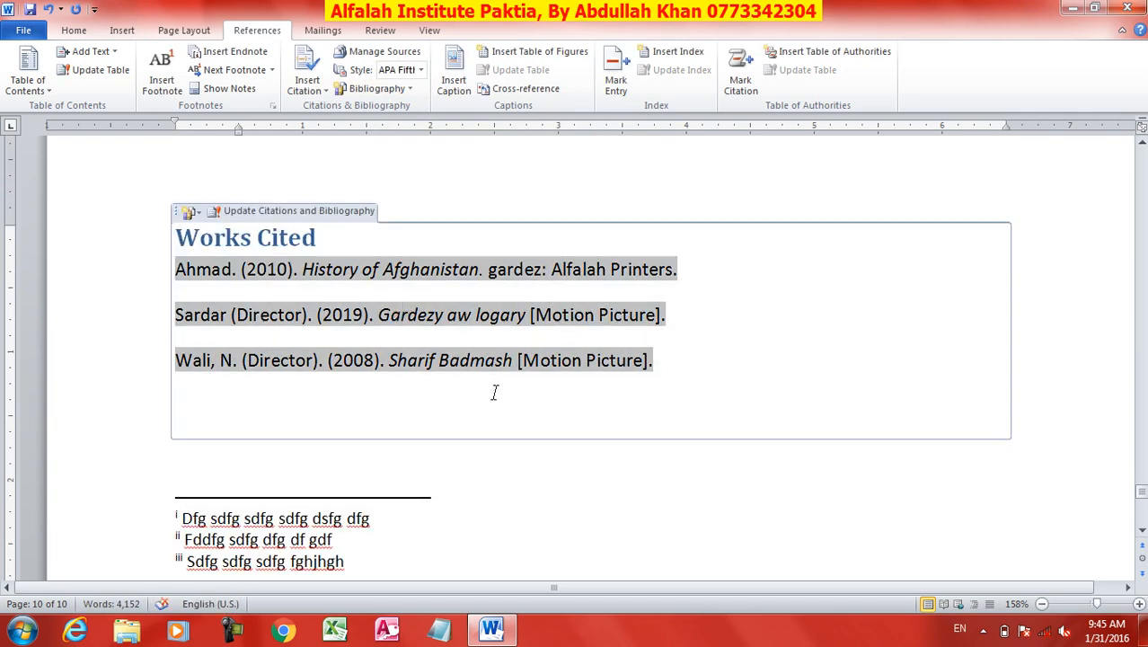
left_click(277, 238)
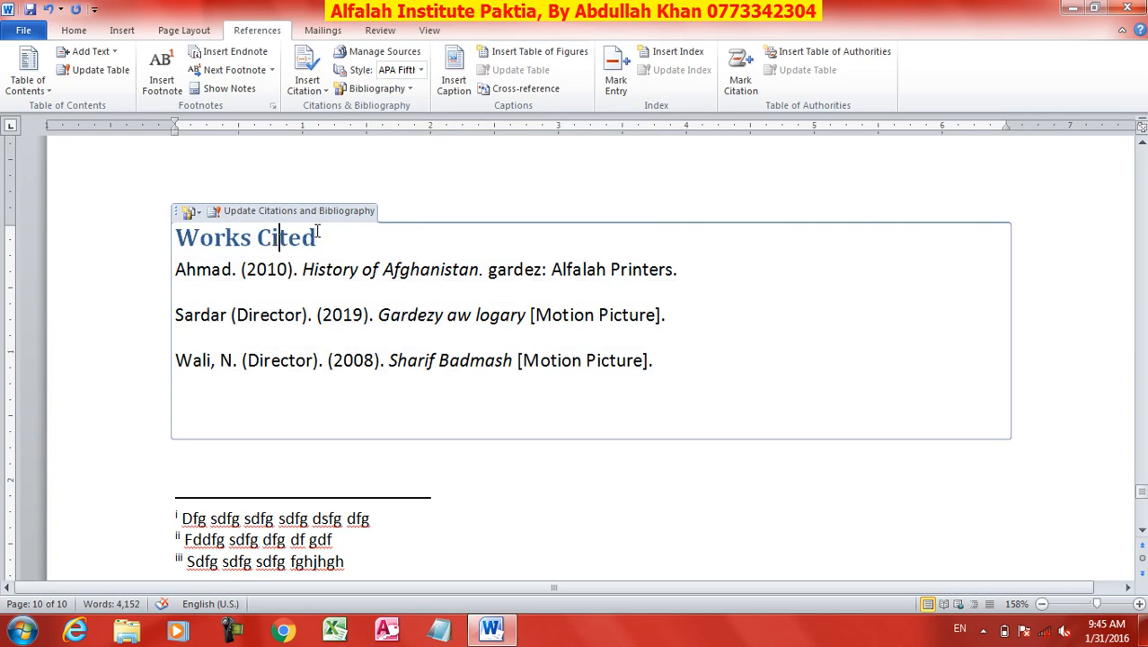
triple_click(316, 231)
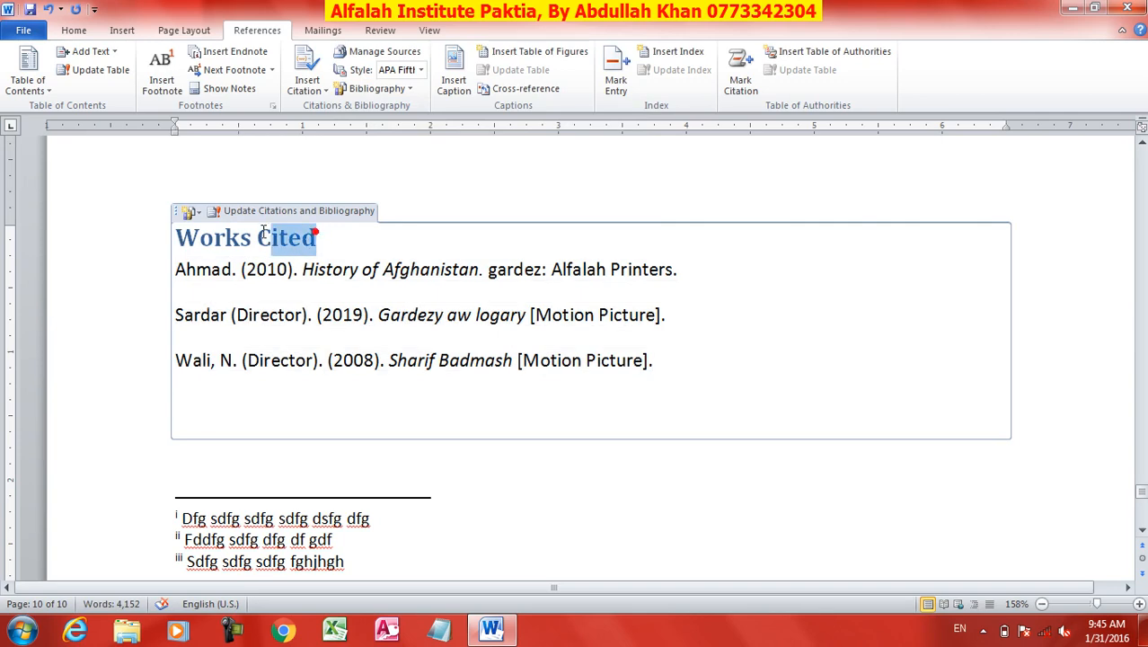
Try the GB7714 2005 and MLA Sixth Edition citation styles on the bibliography.
left_click(343, 312)
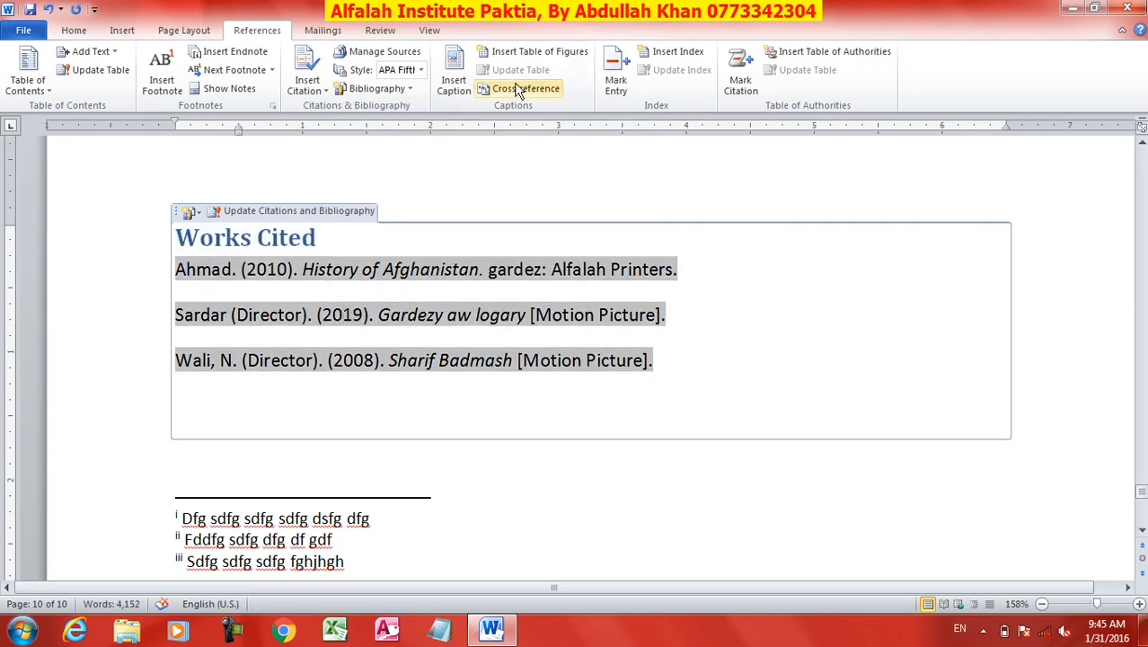
left_click(422, 70)
left_click(410, 117)
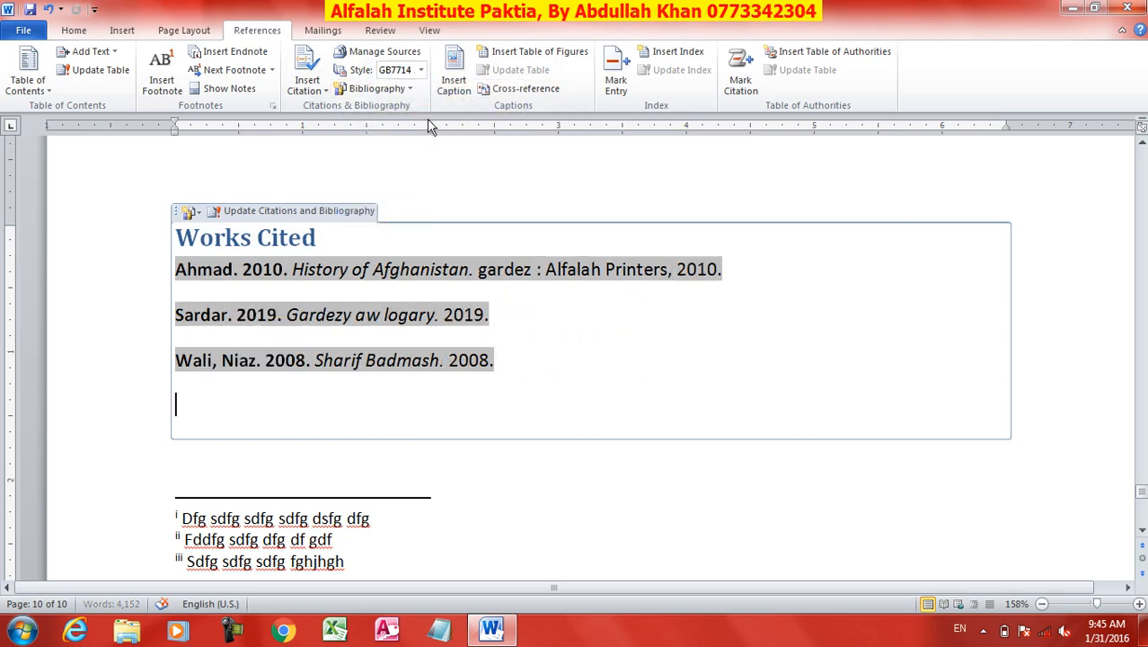
left_click(421, 70)
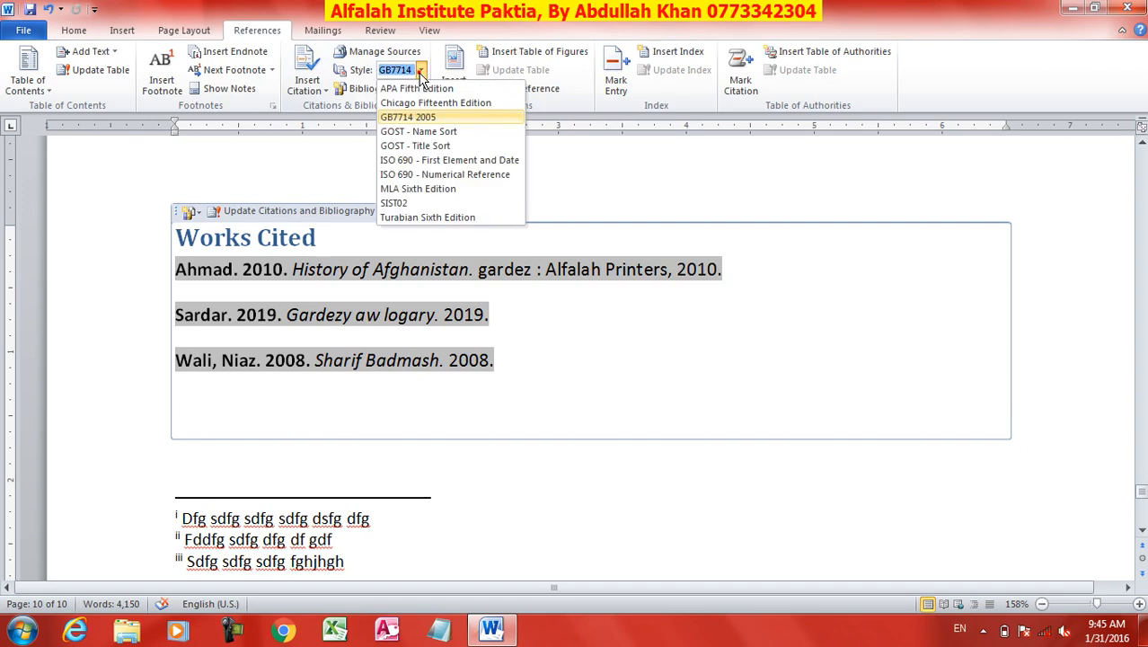
left_click(418, 189)
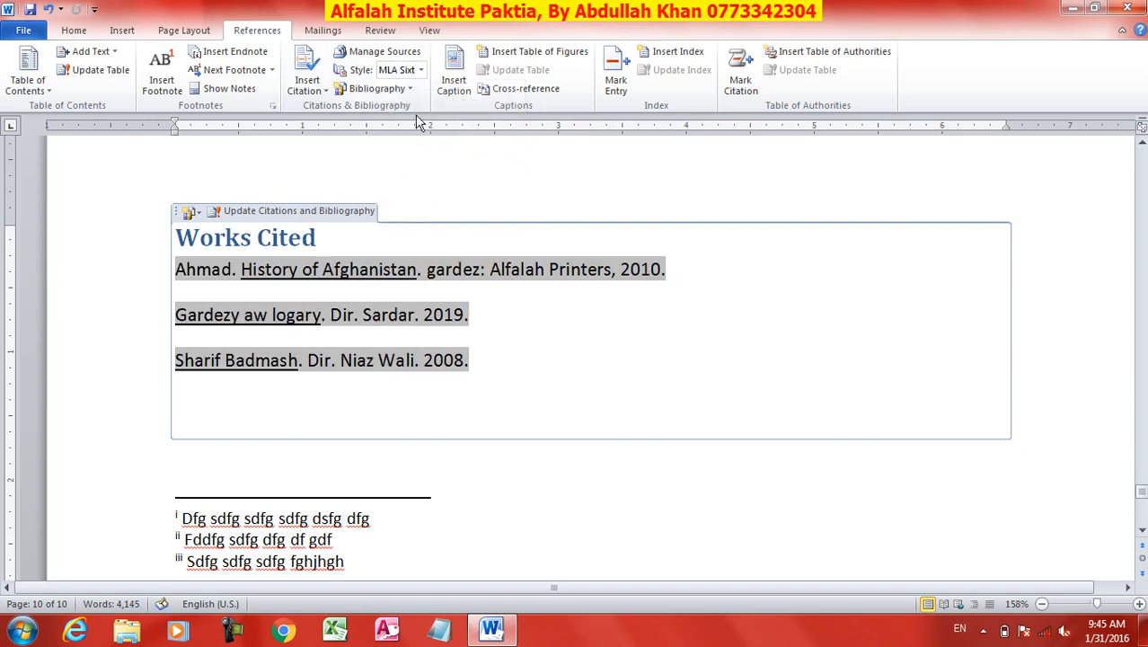
Set the citation style to GB7714 2005 and deselect the bibliography entries.
left_click(420, 72)
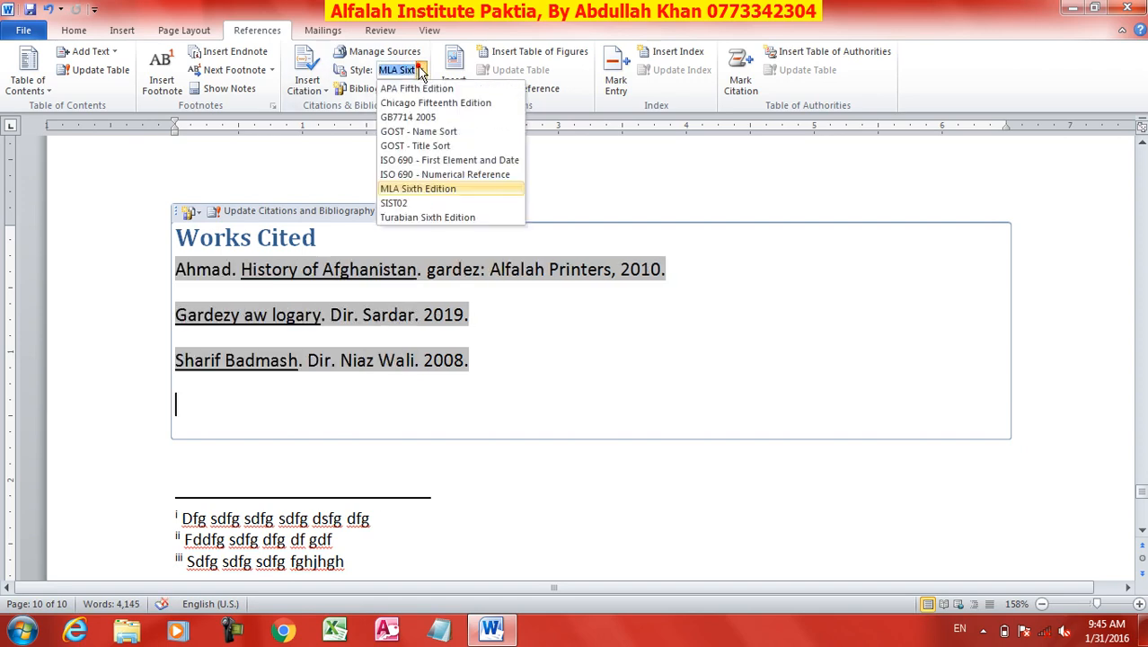
left_click(428, 118)
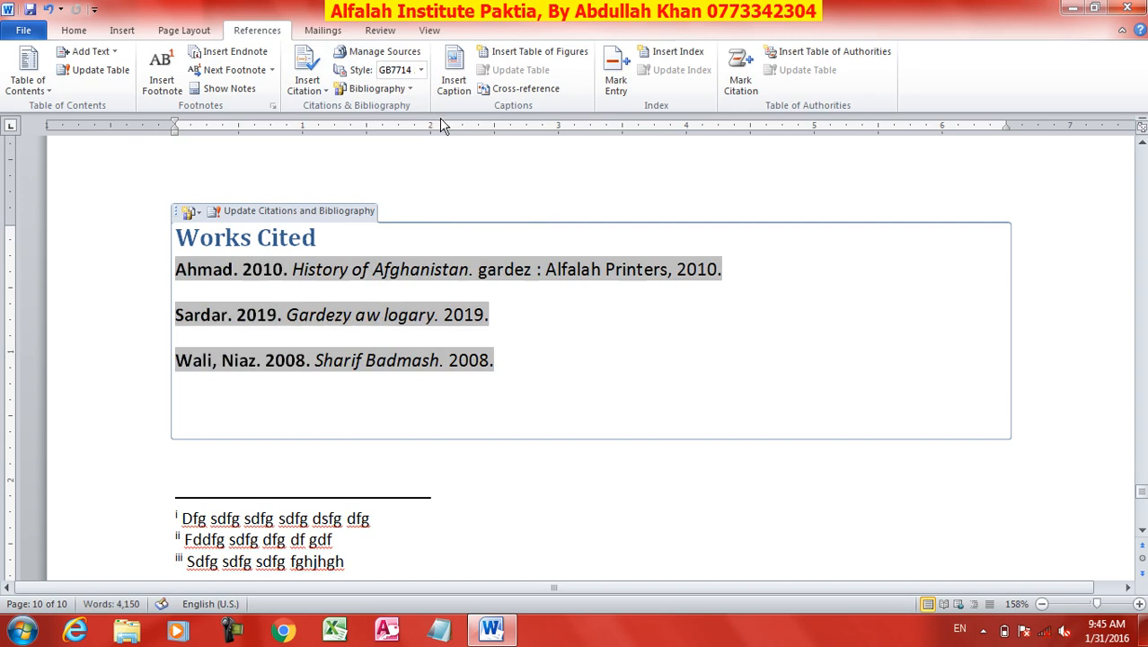
left_click(465, 186)
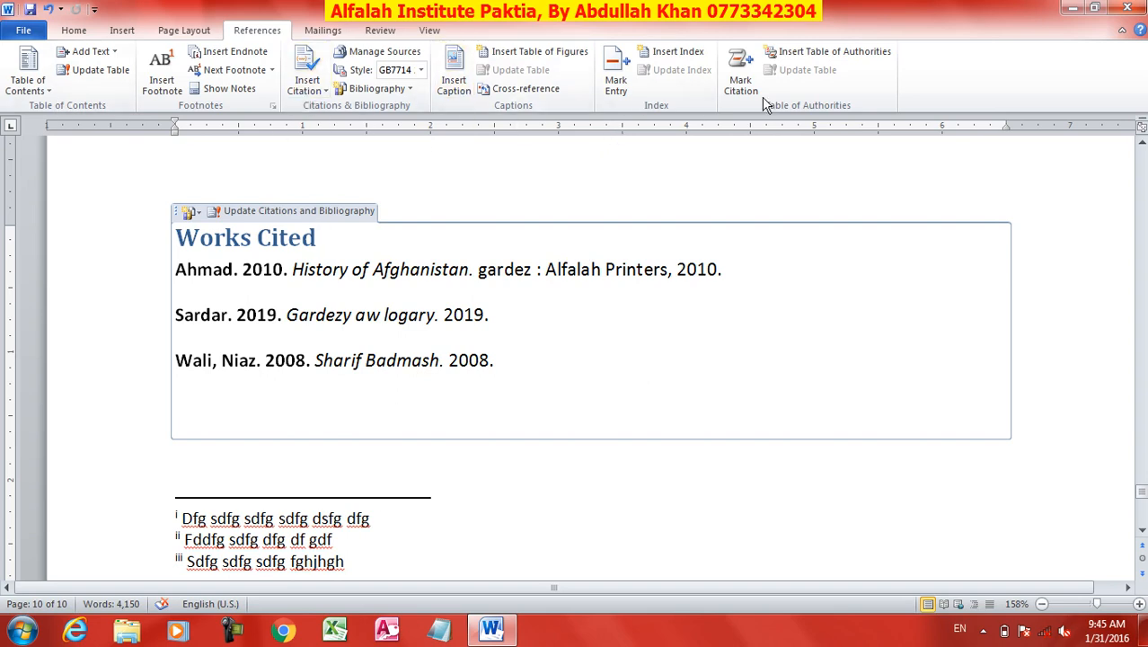
Close the document.
left_click(1128, 8)
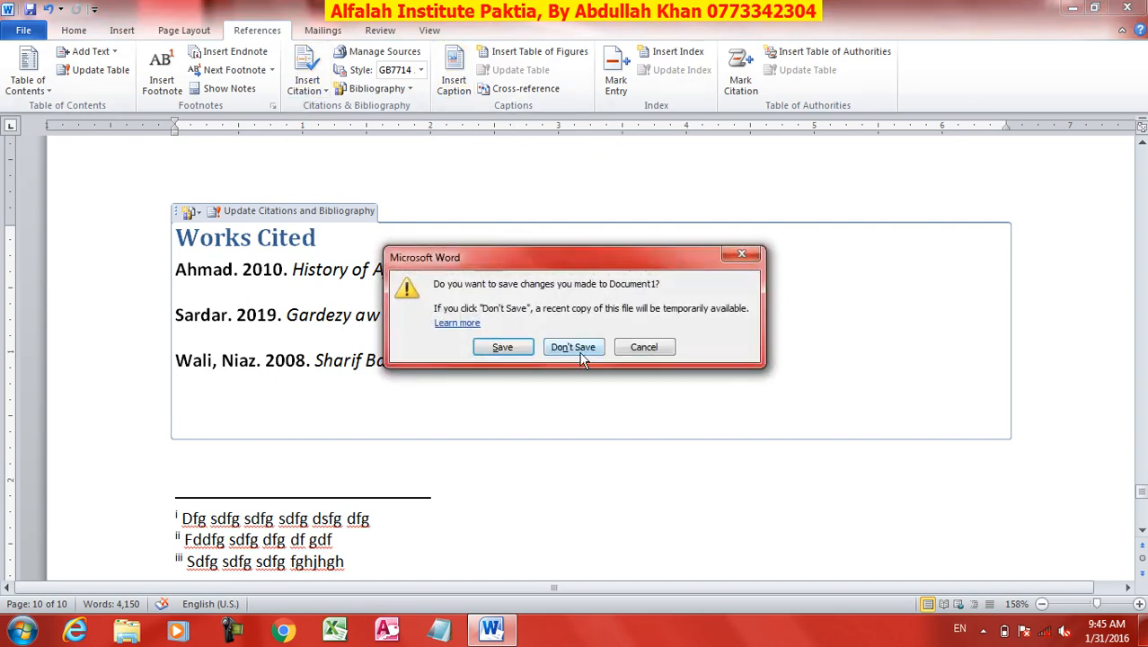